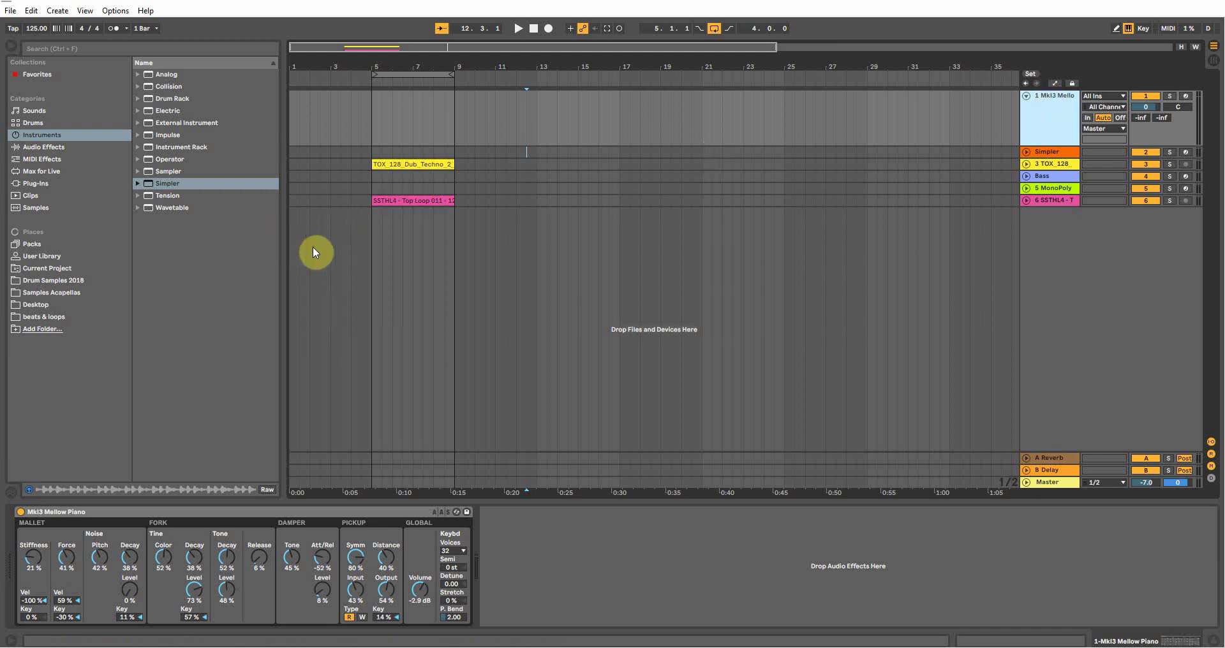
# Look through the Electric instrument's Piano & Keys presets in the browser.
pyautogui.click(109, 520)
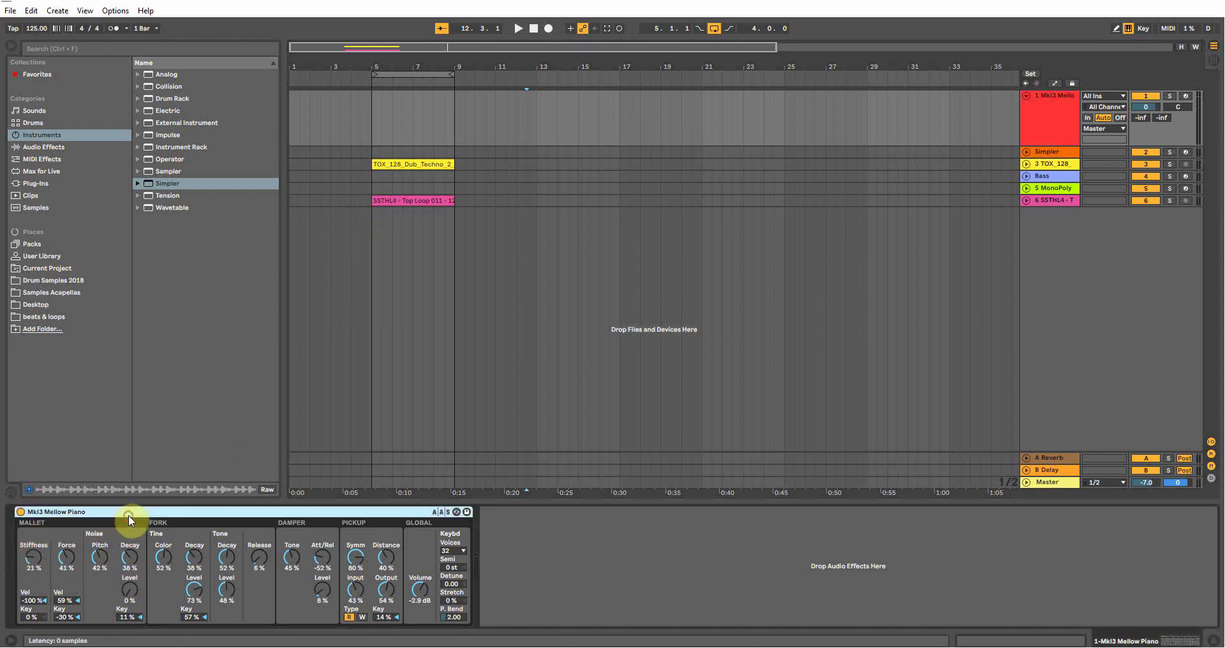
pyautogui.click(61, 135)
pyautogui.click(139, 146)
pyautogui.click(139, 147)
pyautogui.click(139, 111)
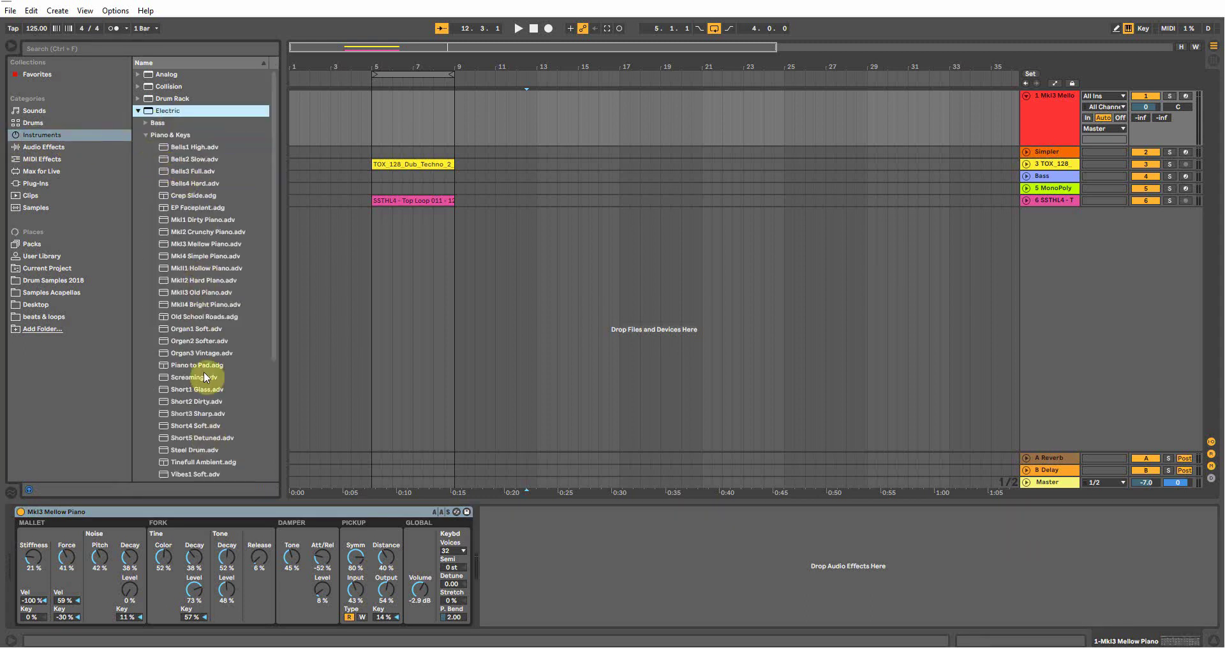
pyautogui.click(138, 112)
# Arm the MkI3 Mellow Piano track and record a chord from bar 13 with the metronome on.
pyautogui.click(1187, 96)
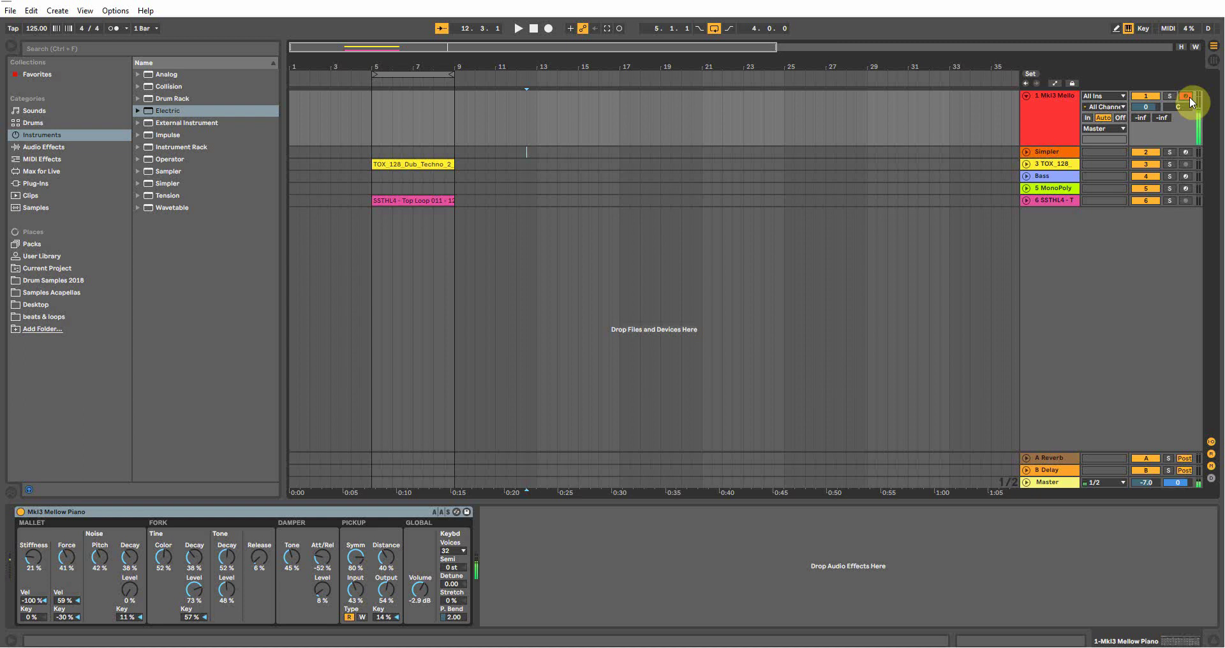
pyautogui.click(536, 121)
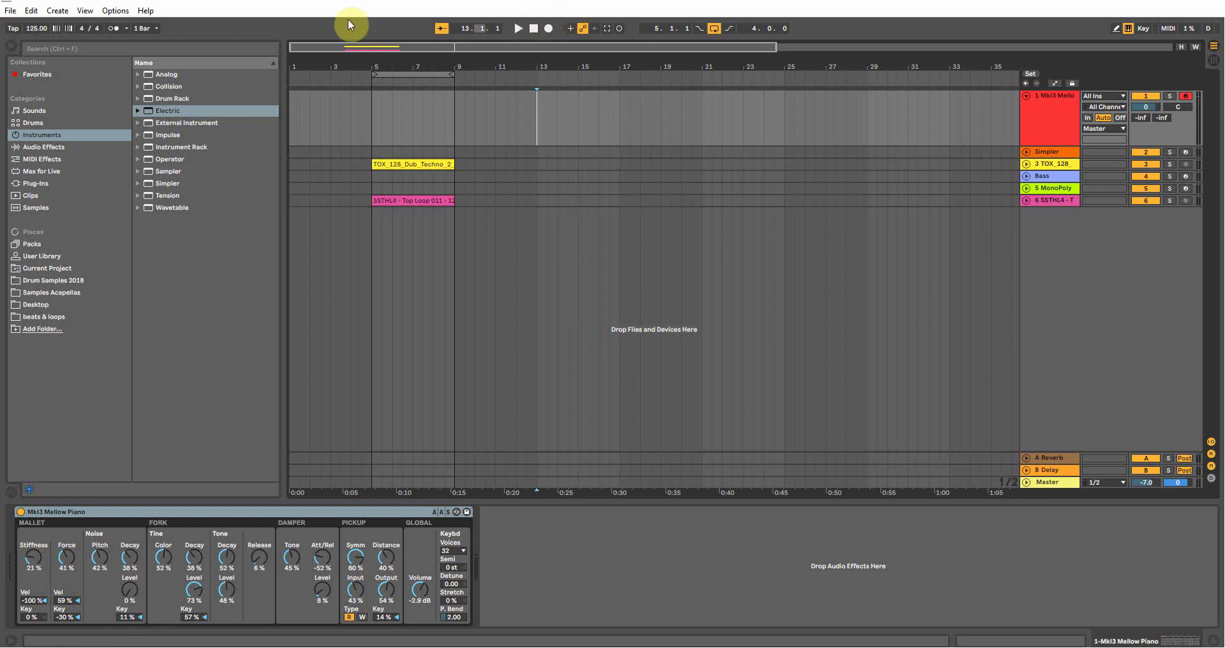
pyautogui.click(115, 28)
pyautogui.click(545, 29)
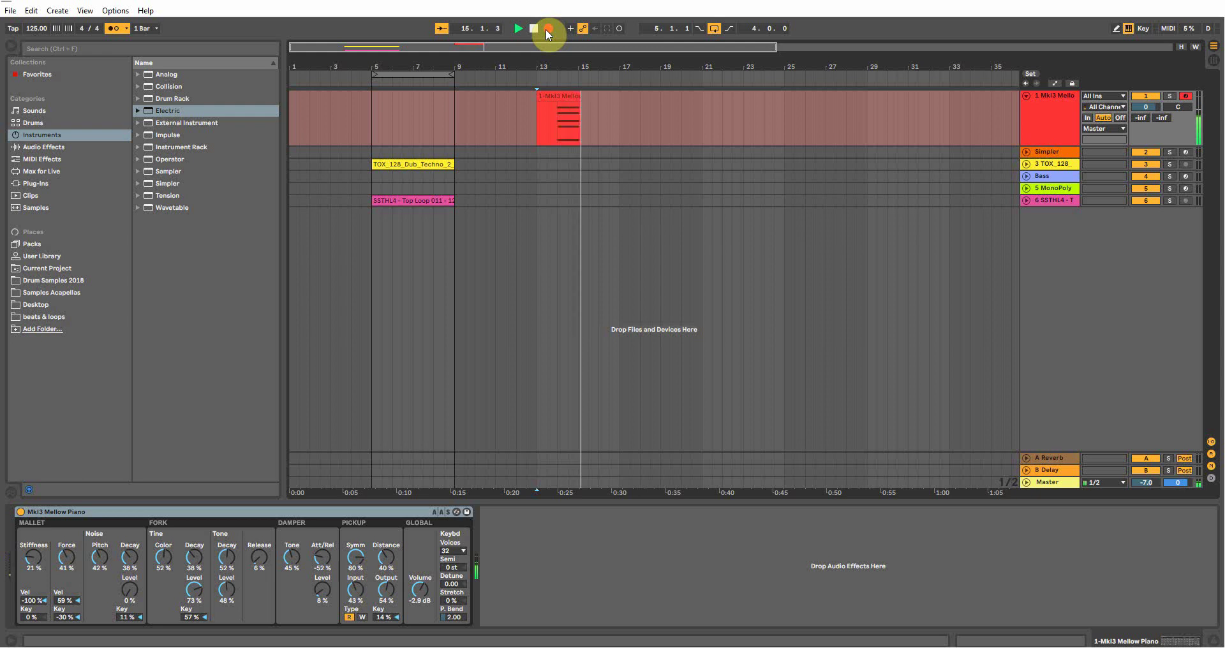
pyautogui.press('space')
# Trim the recorded chord clip to start at bar 14 and quantize all of its notes.
pyautogui.moveTo(543, 99); pyautogui.dragTo(579, 103)
pyautogui.doubleClick(571, 99)
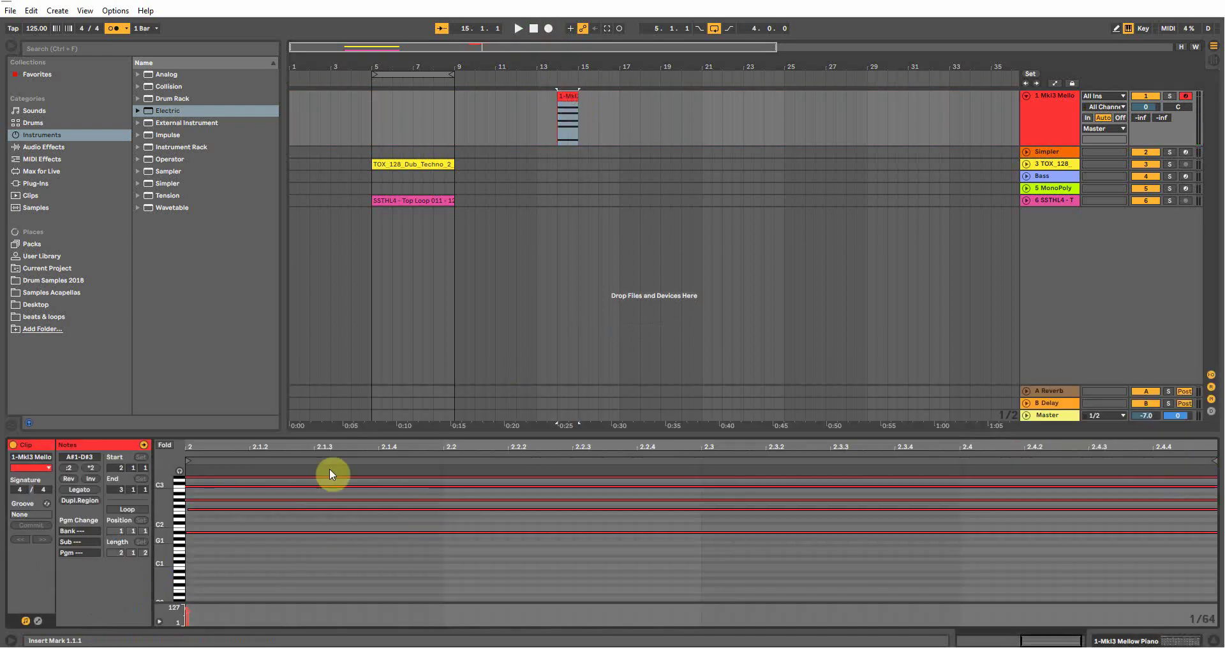
pyautogui.moveTo(364, 429); pyautogui.dragTo(357, 249)
pyautogui.hotkey('ctrl', 'a')
pyautogui.hotkey('ctrl', 'u')
pyautogui.moveTo(178, 397); pyautogui.dragTo(220, 393)
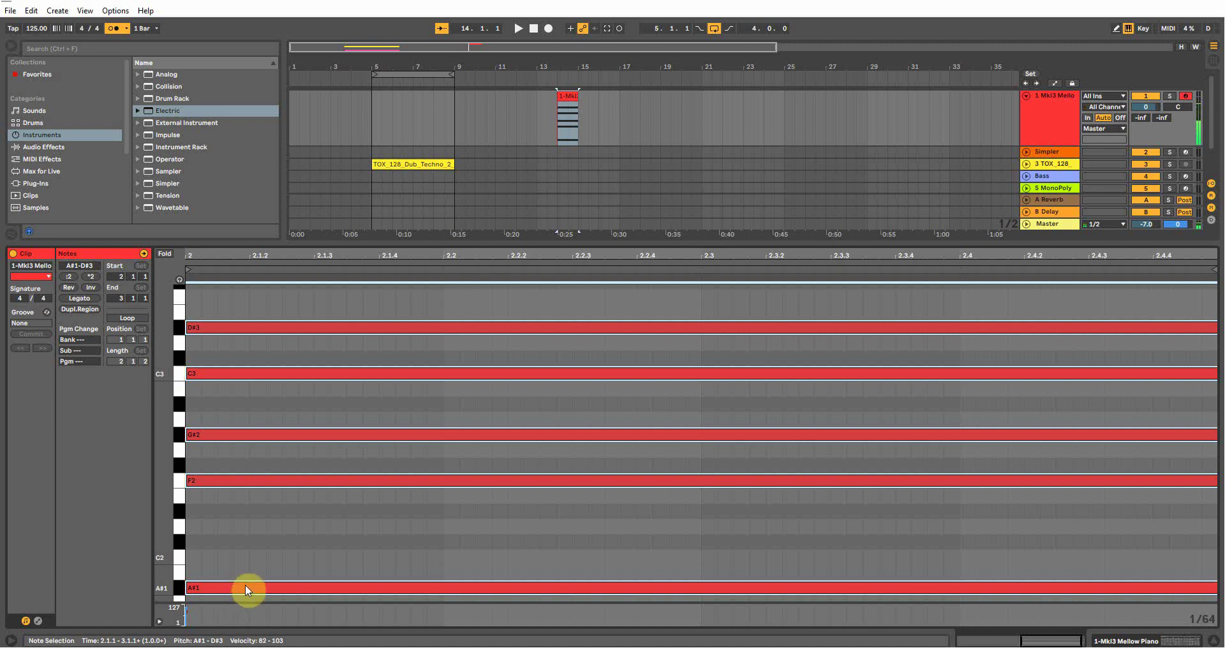
pyautogui.moveTo(495, 240); pyautogui.dragTo(498, 635)
# Load a default empty Simpler instrument onto the Simpler track.
pyautogui.click(445, 154)
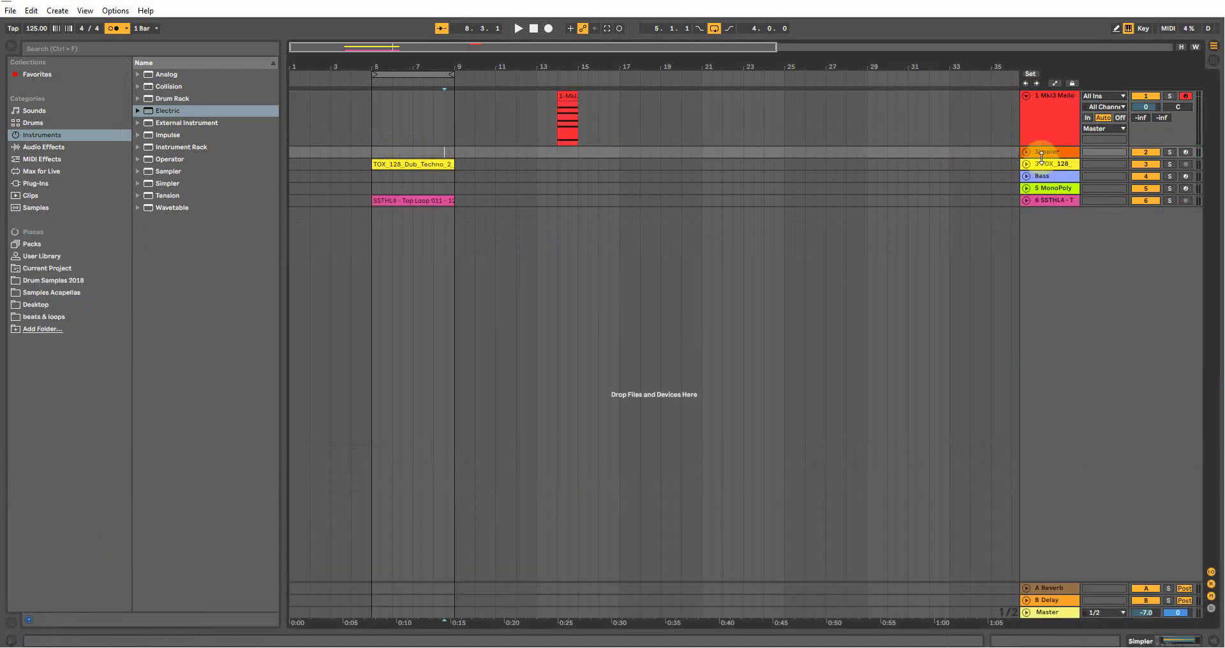
pyautogui.click(1027, 153)
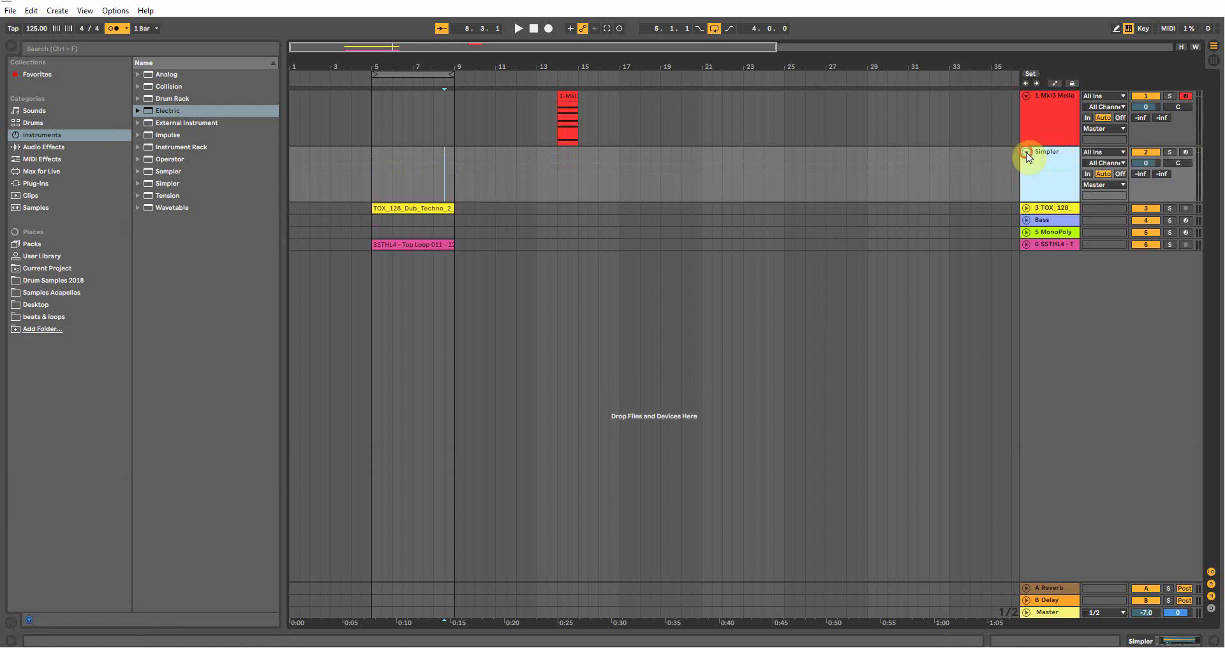
pyautogui.moveTo(167, 183); pyautogui.dragTo(409, 152)
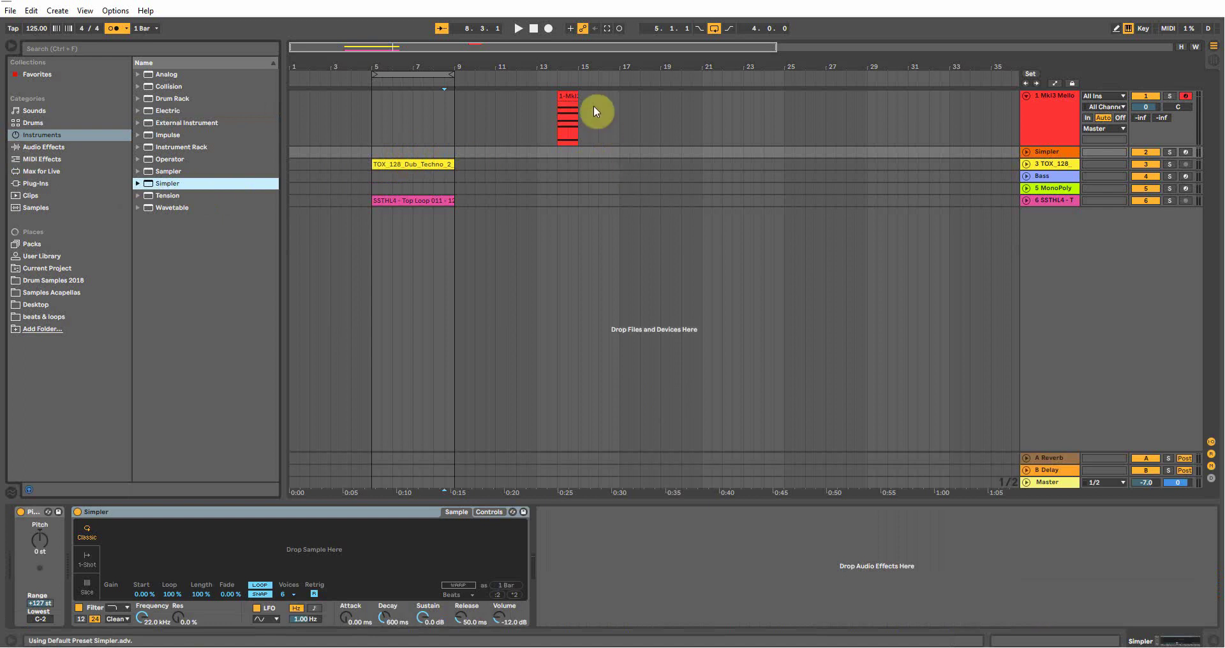
# Turn the metronome off and freeze the MkI3 Mellow Piano track.
pyautogui.click(570, 96)
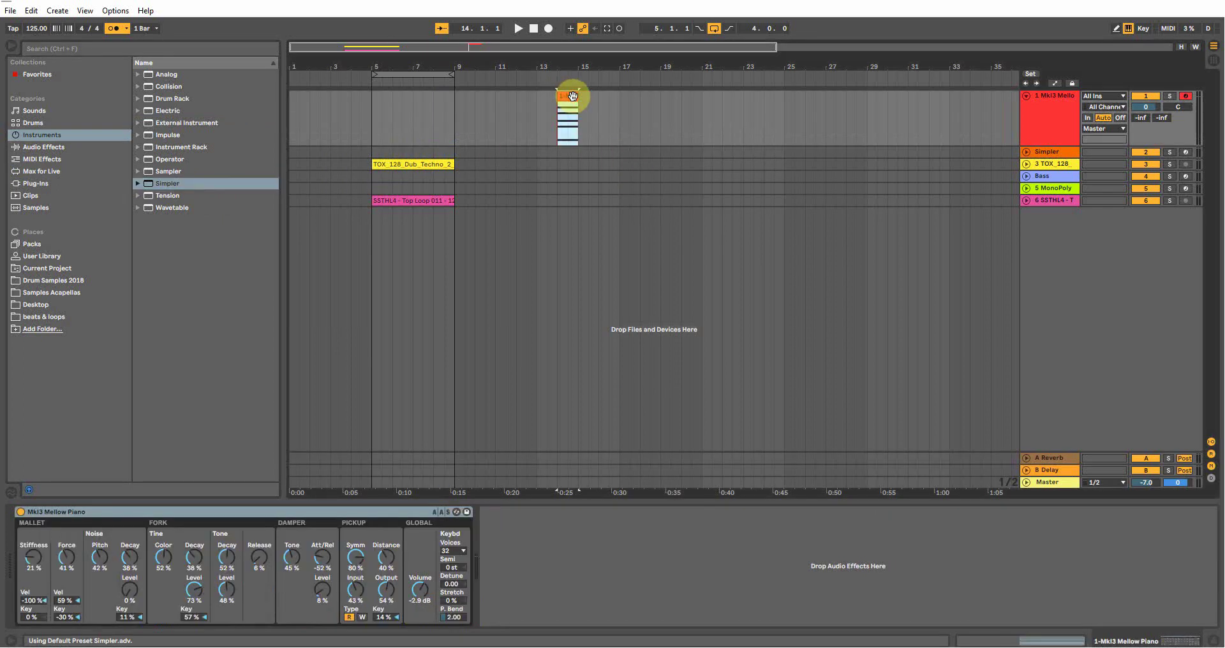
pyautogui.click(114, 28)
pyautogui.click(572, 97)
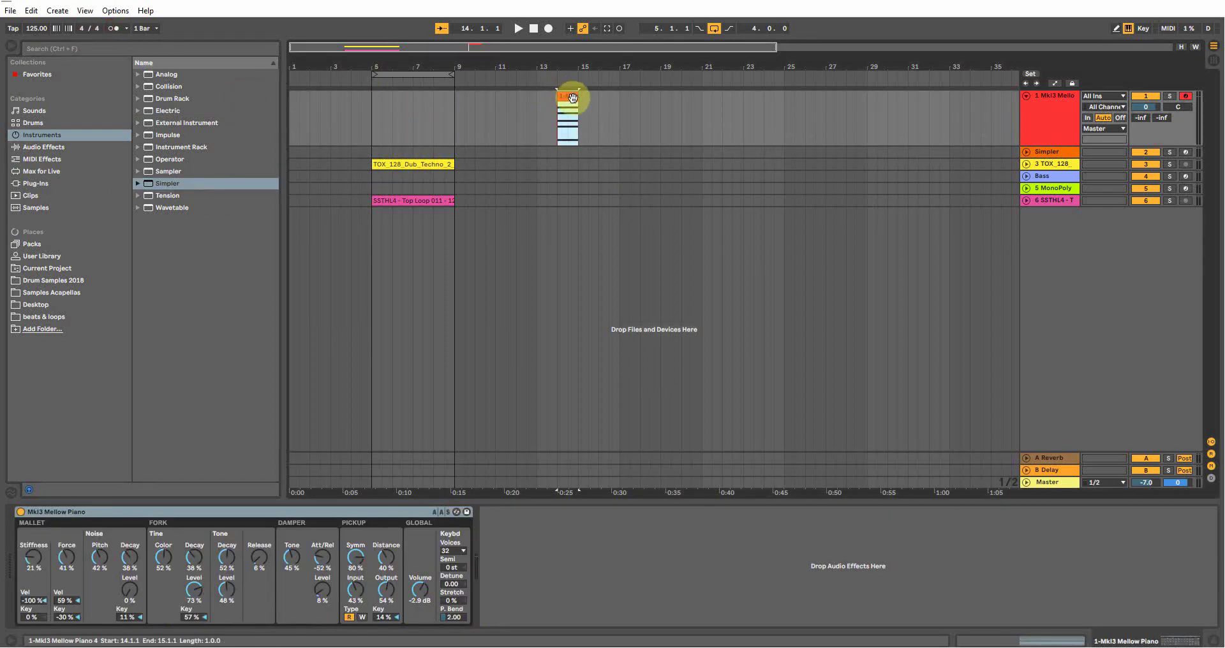
pyautogui.rightClick(572, 96)
pyautogui.click(629, 266)
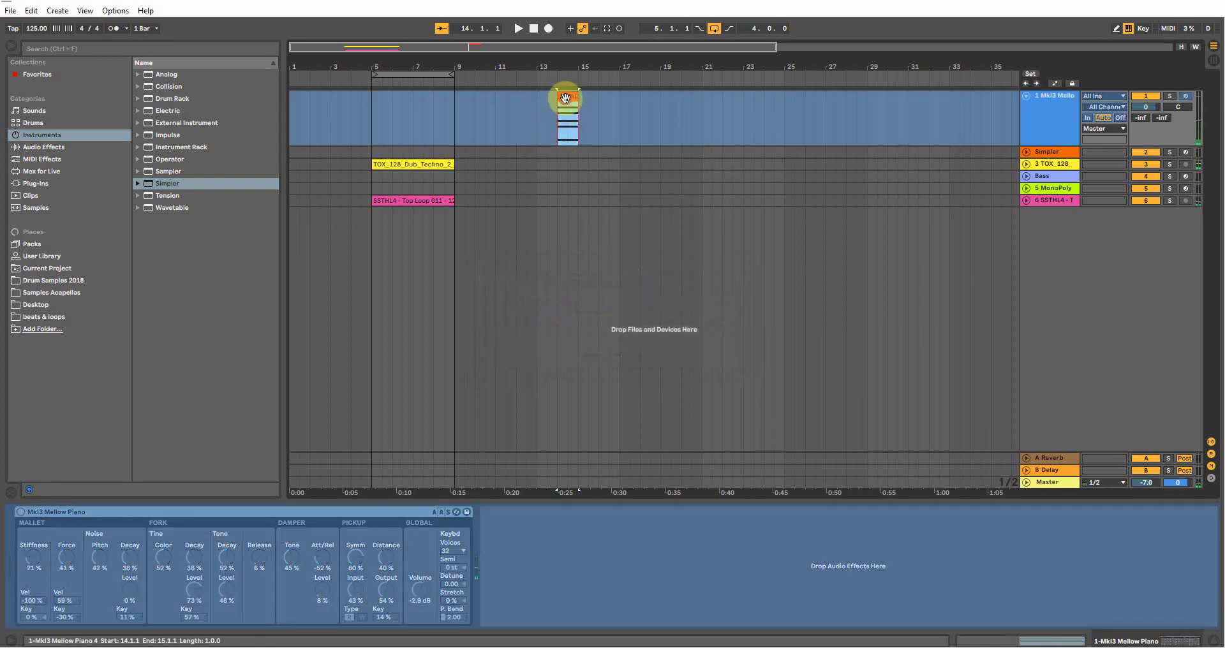
# Copy the frozen chord clip onto the TOX_128 audio track at bar 14 and audition it with that track soloed.
pyautogui.moveTo(565, 97); pyautogui.dragTo(564, 170)
pyautogui.click(1025, 165)
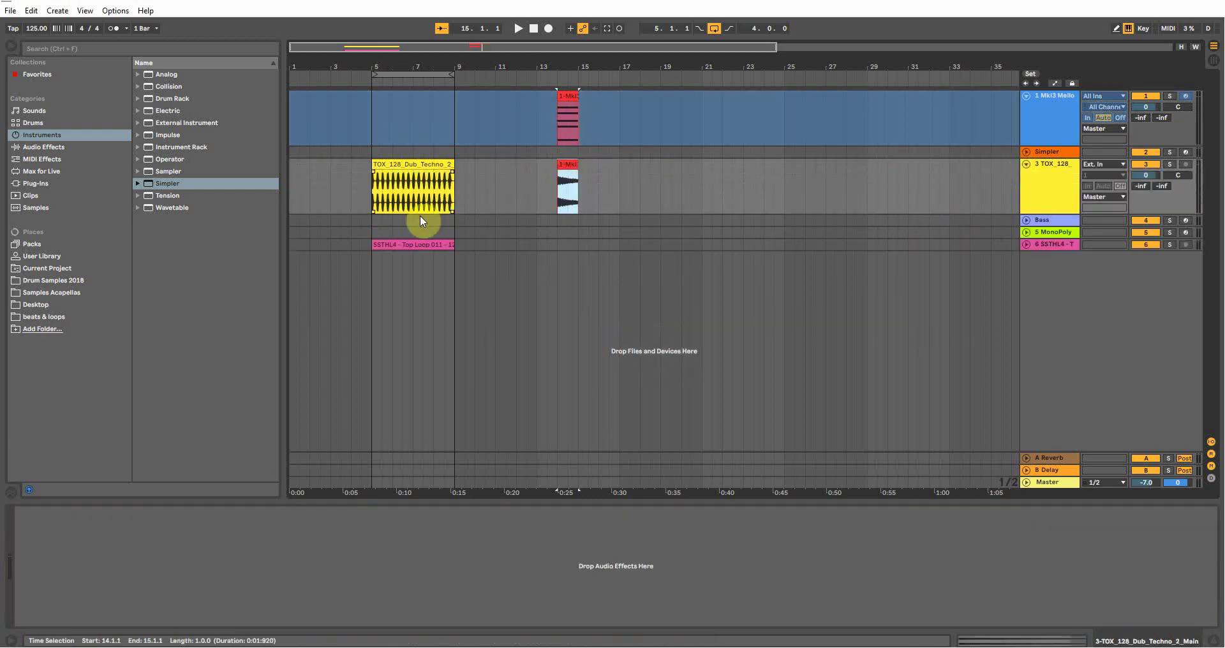
pyautogui.click(1169, 164)
pyautogui.press('space')
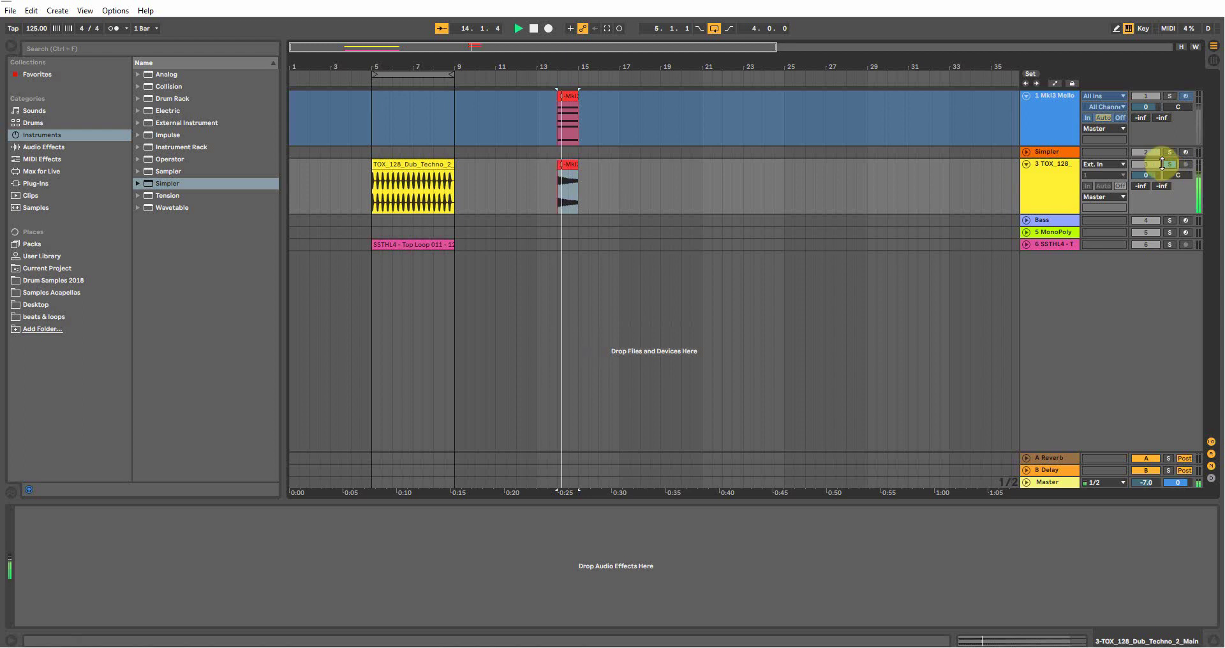
pyautogui.press('space')
pyautogui.click(1170, 165)
pyautogui.click(1026, 165)
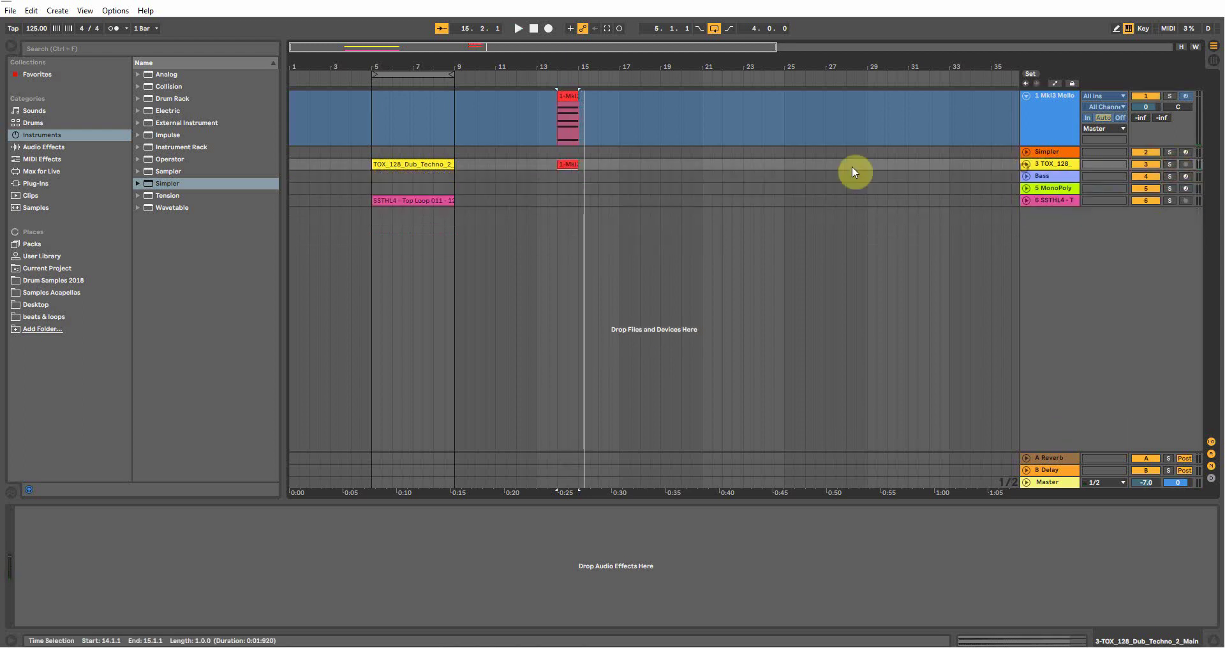
# Load the copied chord audio into the Simpler and arm the Simpler track for recording.
pyautogui.click(1047, 152)
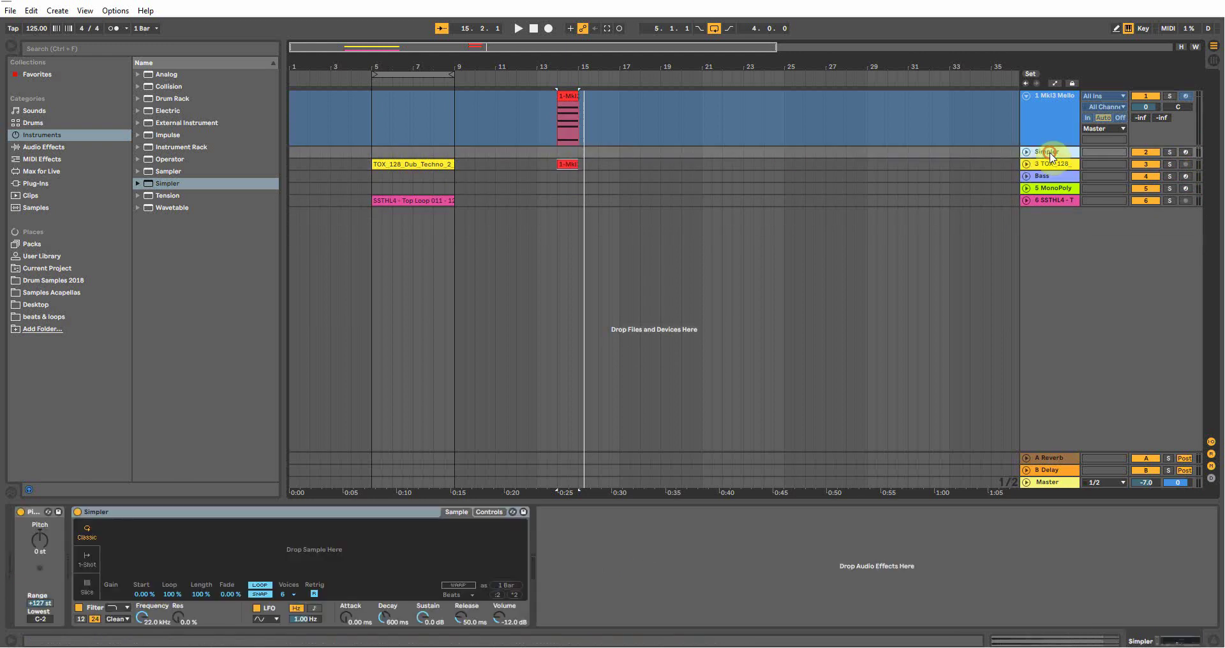
pyautogui.moveTo(568, 164); pyautogui.dragTo(263, 550)
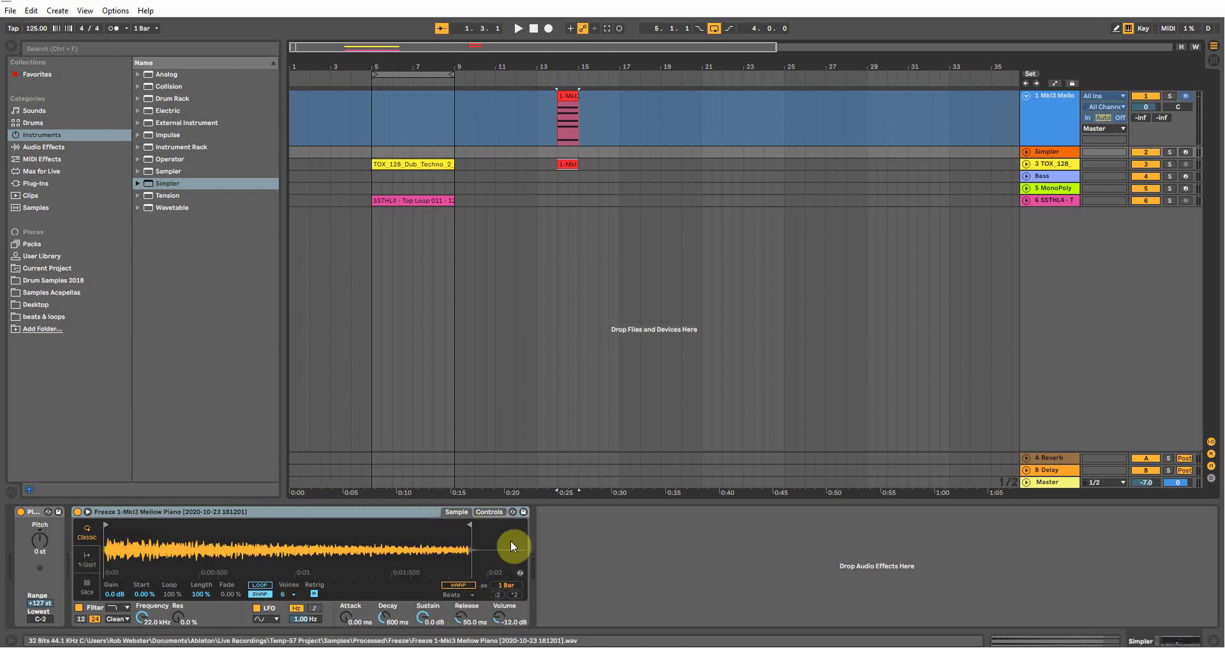
pyautogui.click(1186, 152)
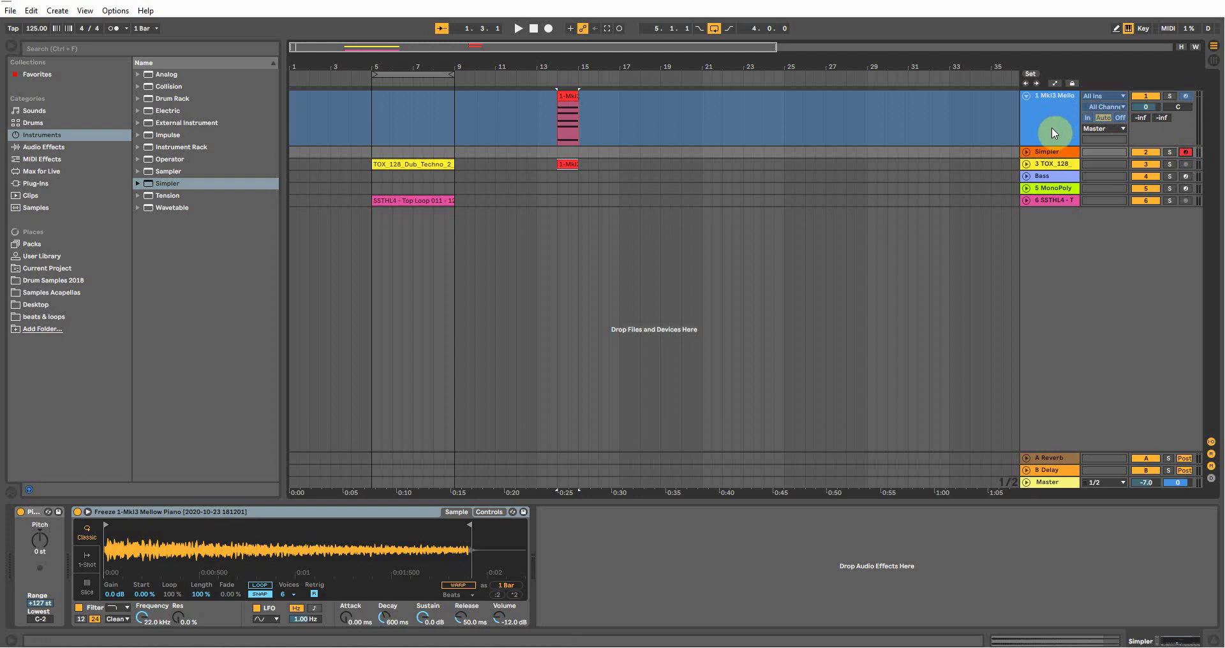
# Set the Simpler's volume to -8.00 dB.
pyautogui.click(1053, 153)
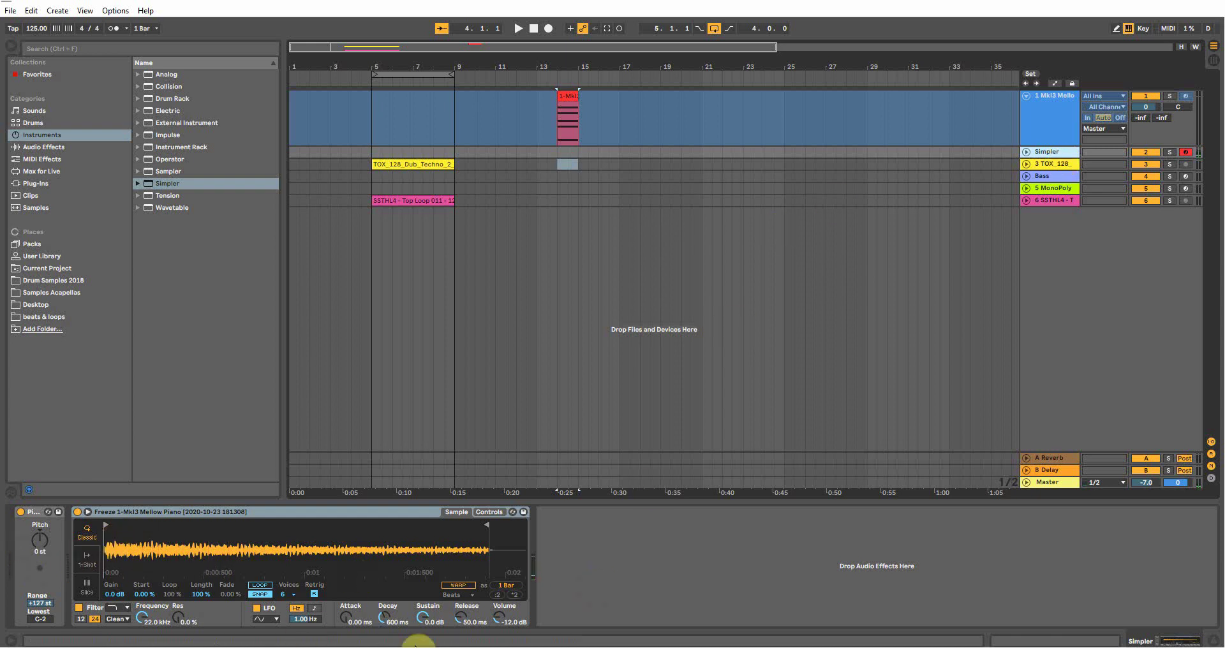
pyautogui.moveTo(497, 627); pyautogui.dragTo(496, 615)
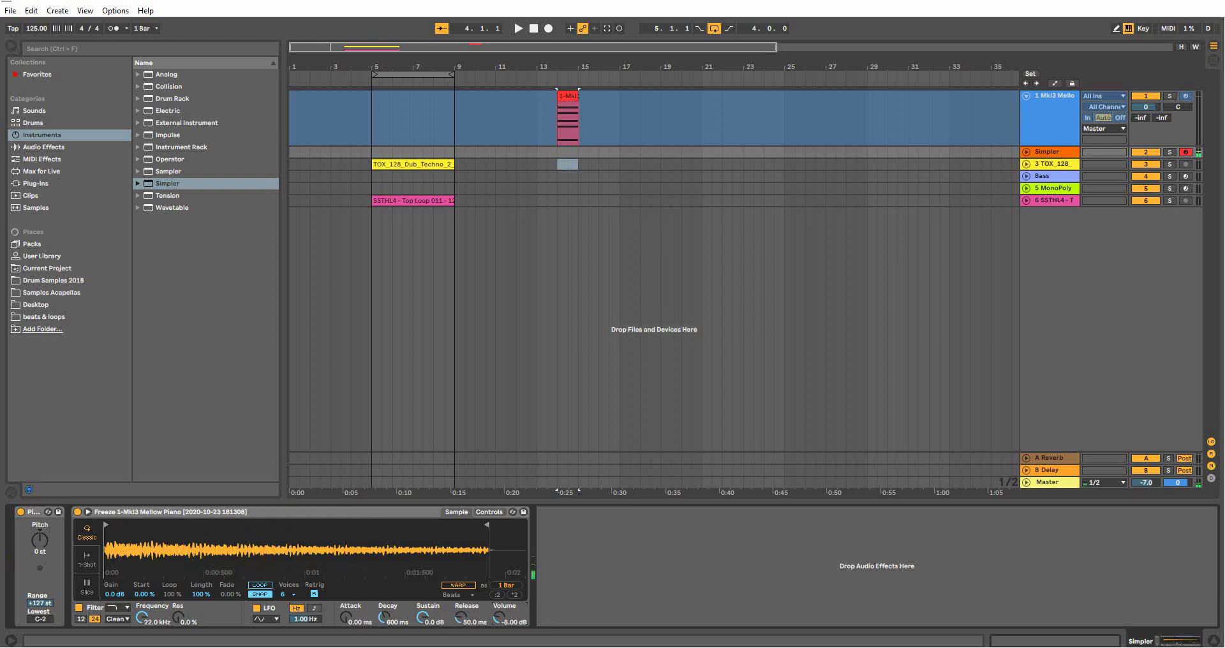
# Collapse and deactivate the MkI3 Mellow Piano track, and unfreeze it.
pyautogui.rightClick(560, 95)
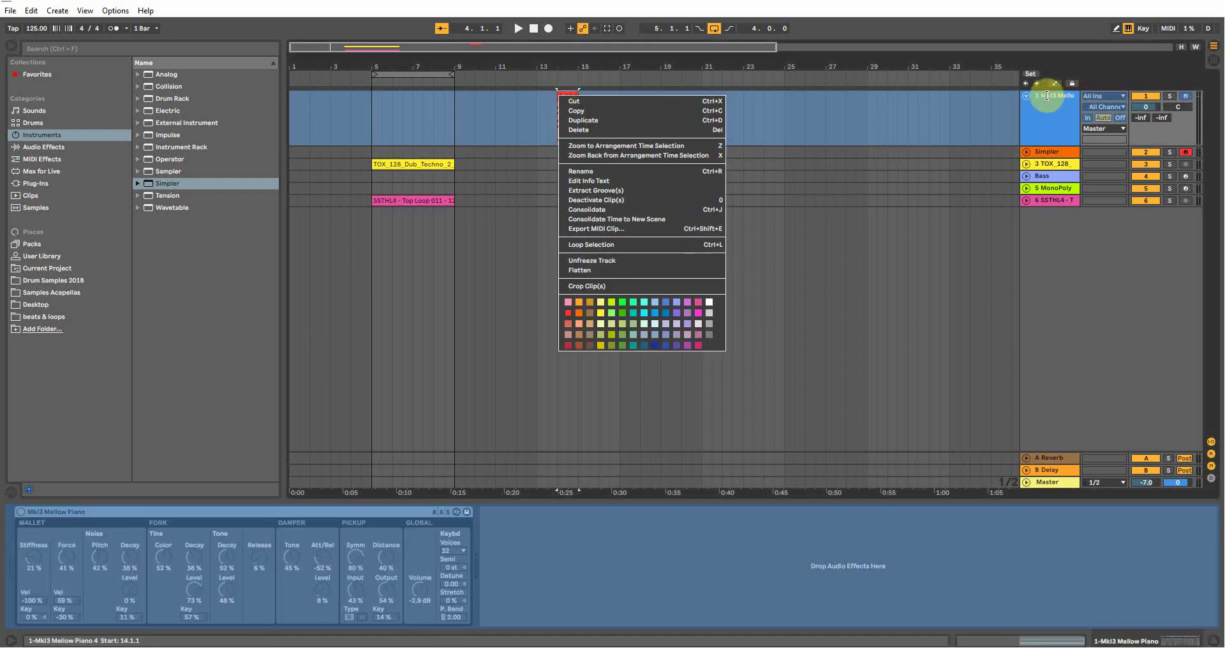
pyautogui.click(1027, 94)
pyautogui.click(1027, 95)
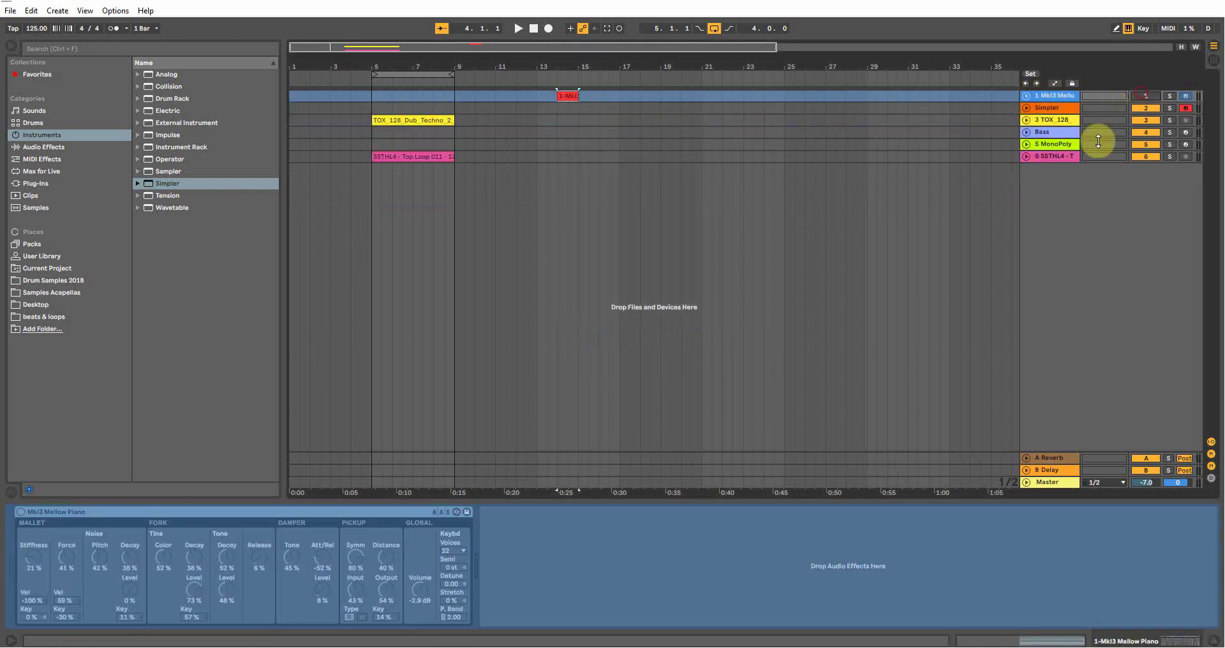
pyautogui.rightClick(1055, 96)
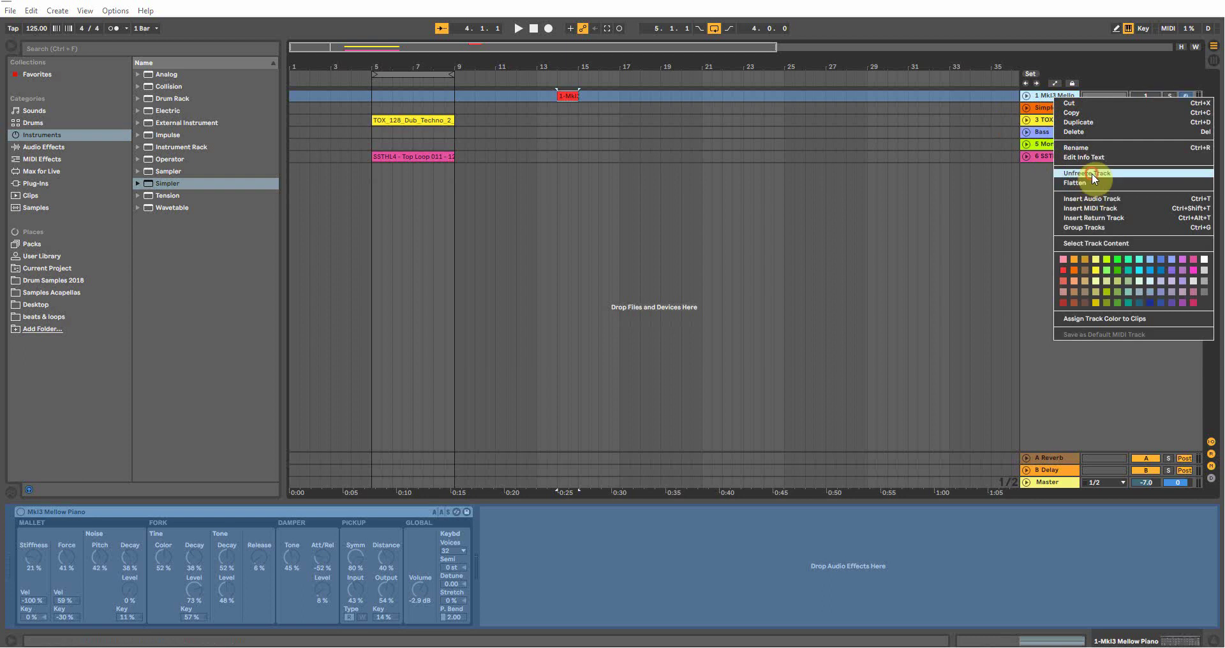
pyautogui.click(1093, 174)
# Record a short MIDI chord progression on the Simpler track from bar 5 over the loops.
pyautogui.click(1047, 108)
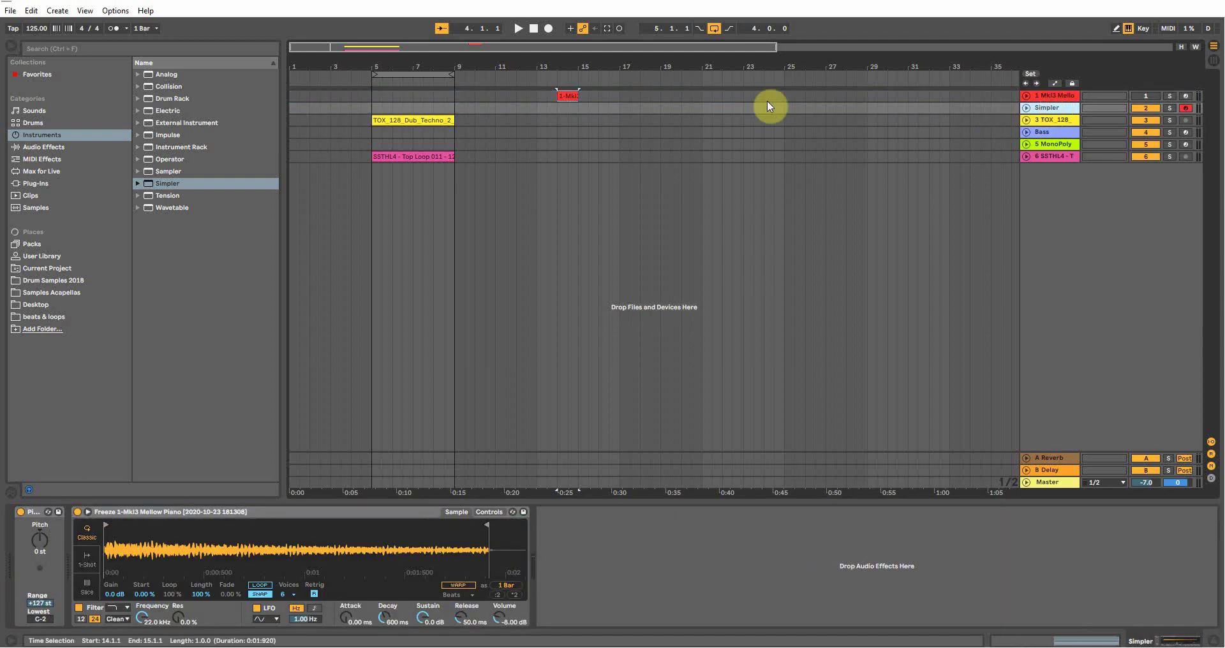
pyautogui.click(369, 122)
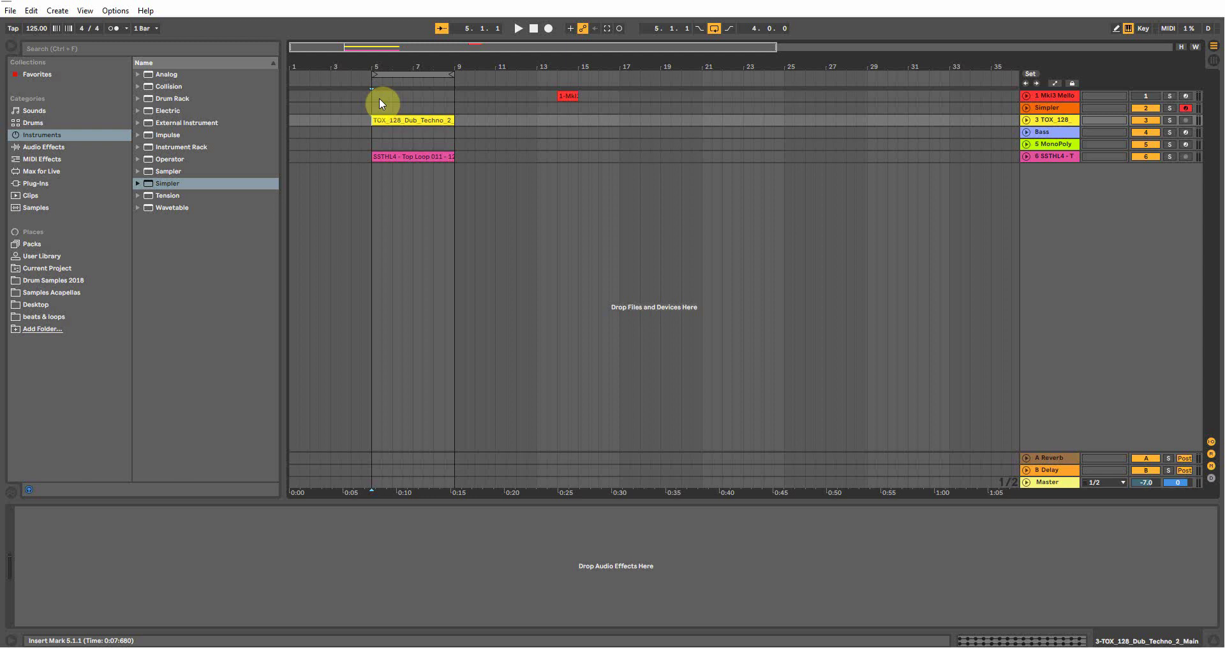
pyautogui.click(549, 31)
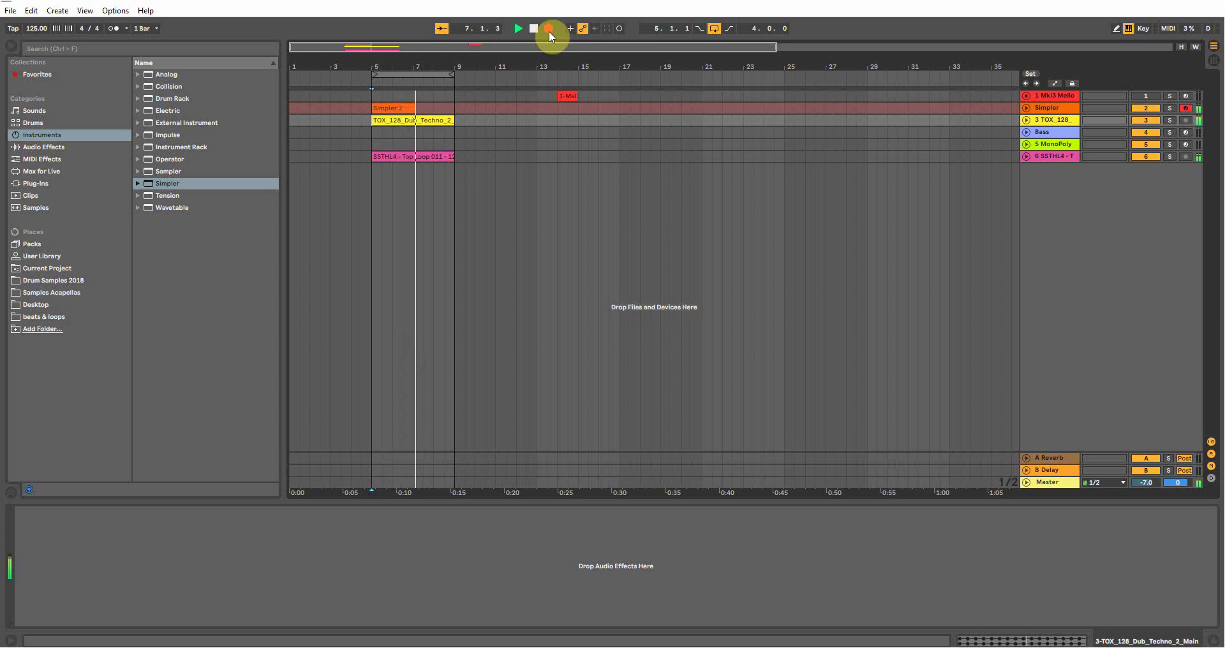
pyautogui.press('space')
# Trim the empty start of the new Simpler clip so it begins on its first note at bar 5, and quantize all notes.
pyautogui.click(1027, 109)
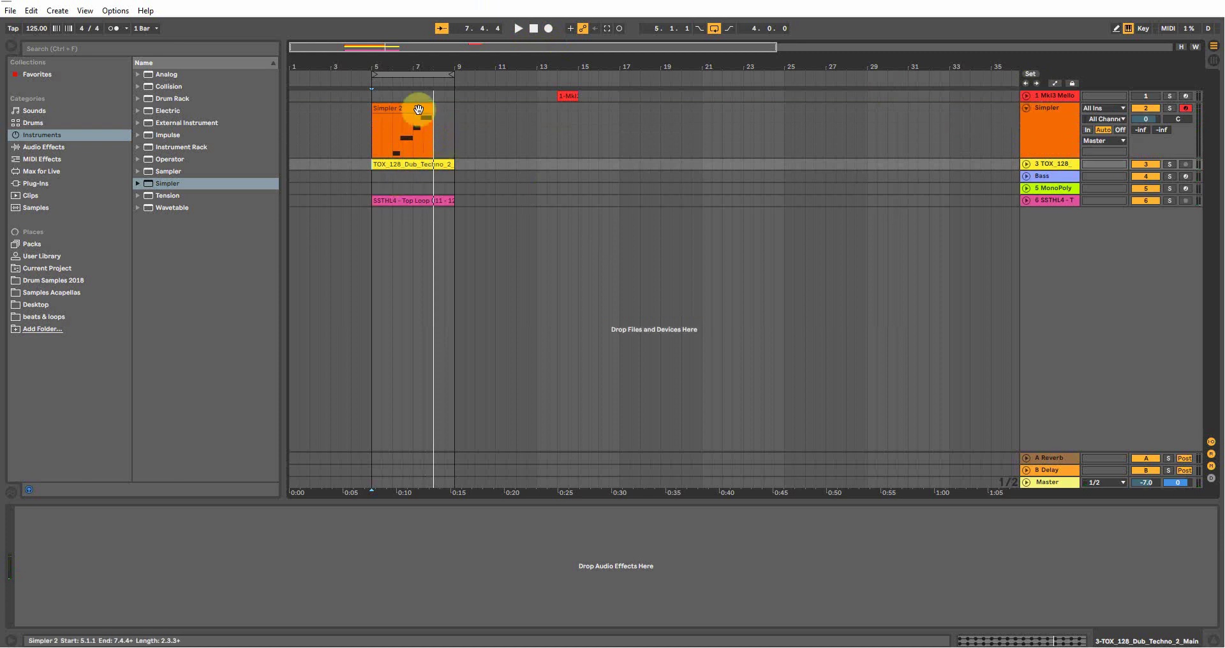
pyautogui.moveTo(375, 108); pyautogui.dragTo(383, 107)
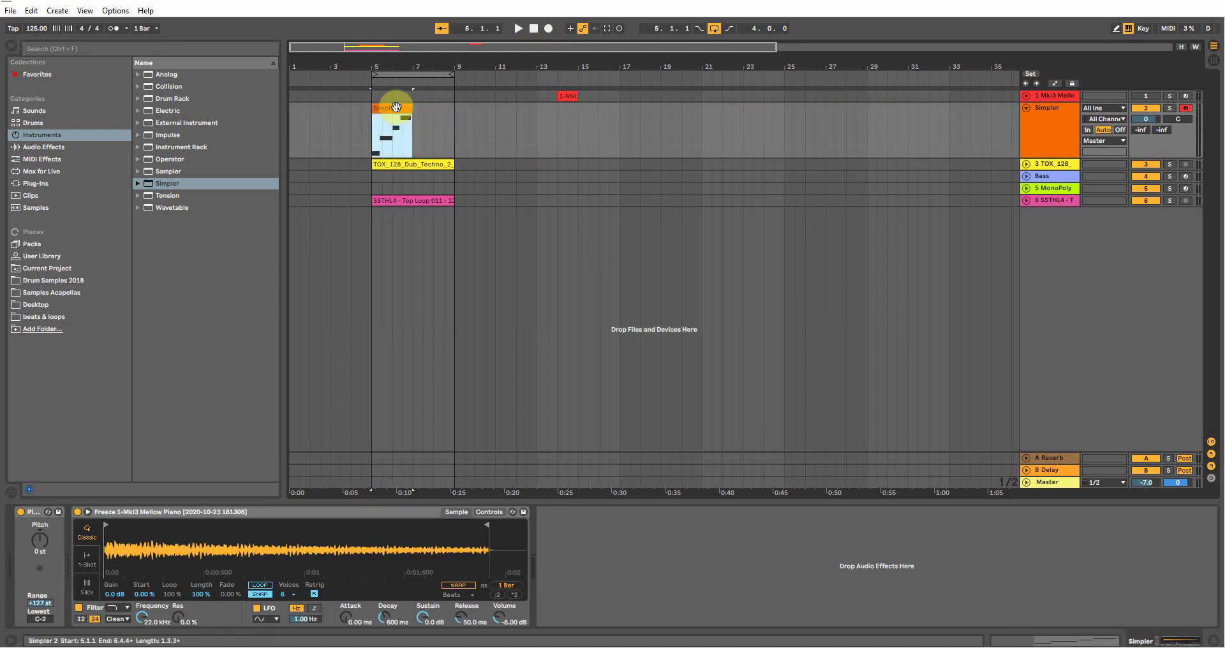
pyautogui.doubleClick(396, 120)
pyautogui.hotkey('ctrl', 'a')
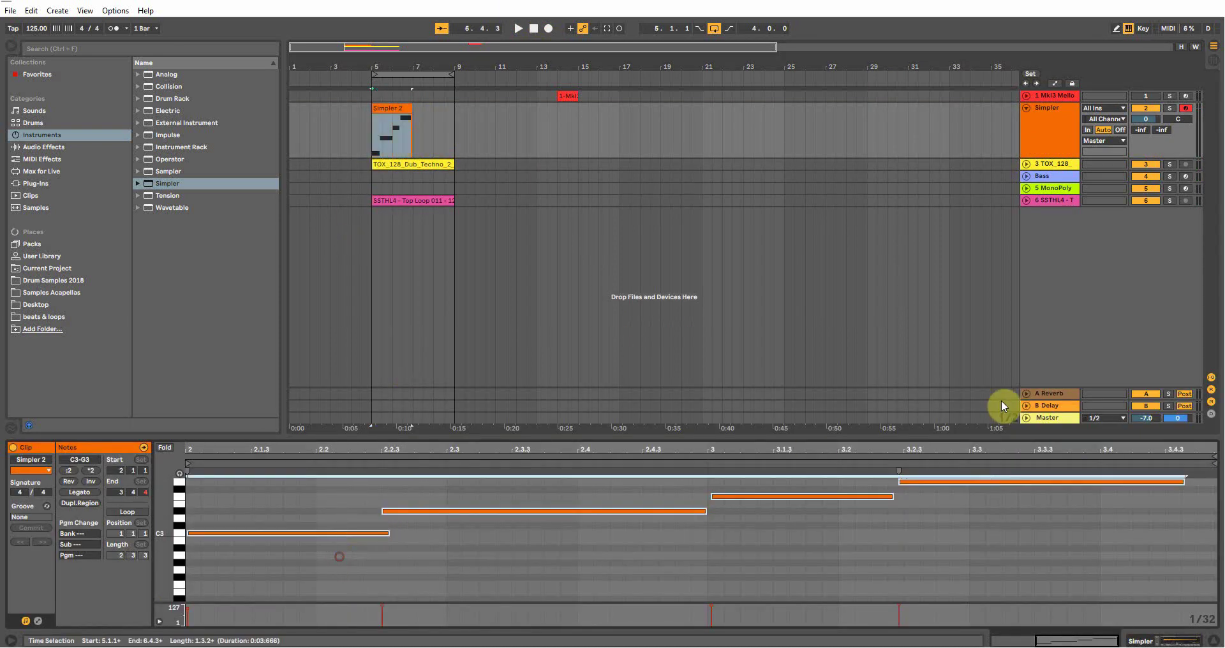
pyautogui.hotkey('ctrl', 'u')
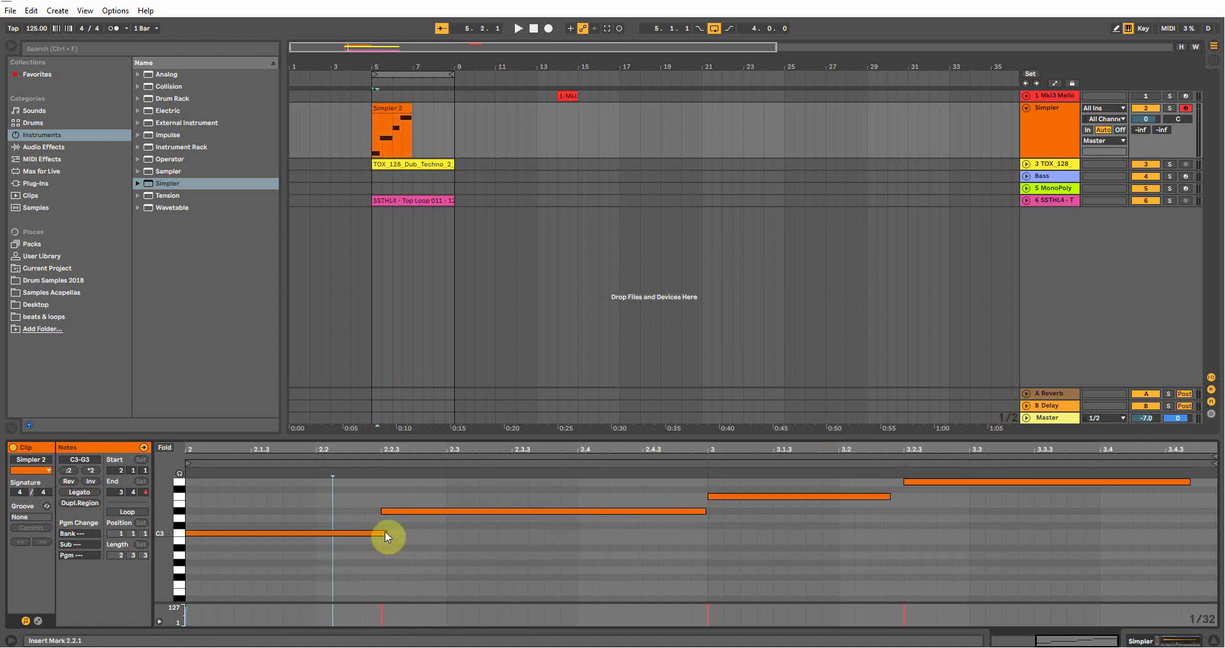
# Examine the Simpler clip's notes in an enlarged piano roll and play them back with the loops.
pyautogui.press('a')
pyautogui.press('e')
pyautogui.press('f')
pyautogui.moveTo(389, 436); pyautogui.dragTo(389, 281)
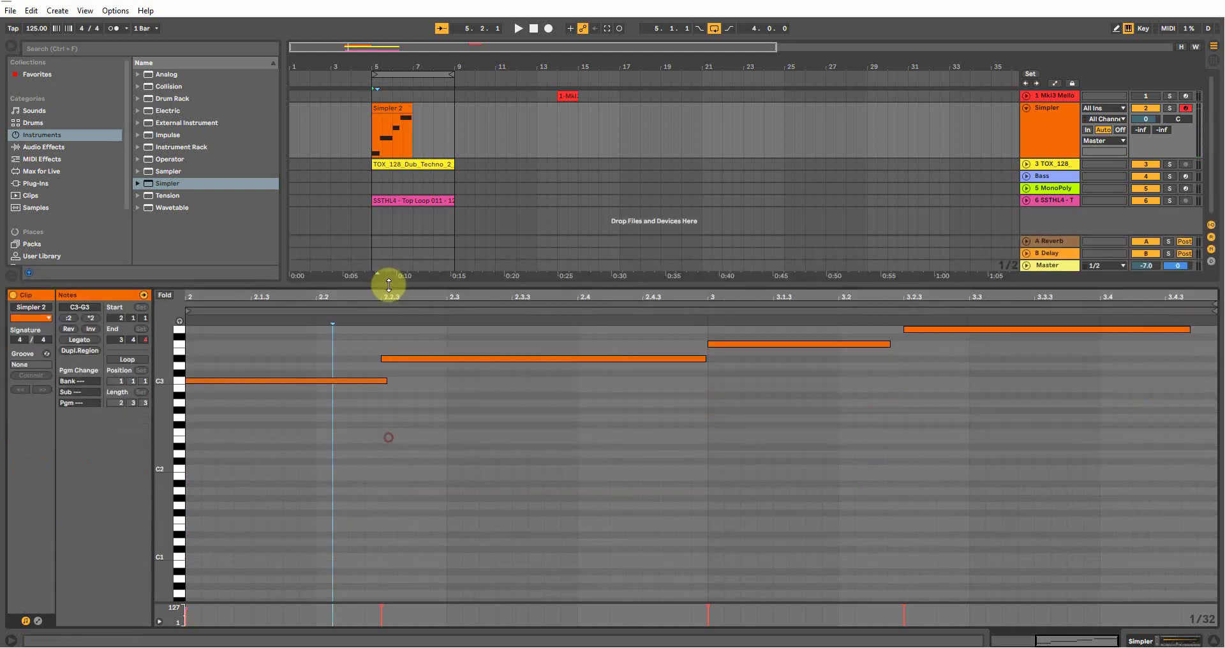
pyautogui.moveTo(164, 446); pyautogui.dragTo(166, 449)
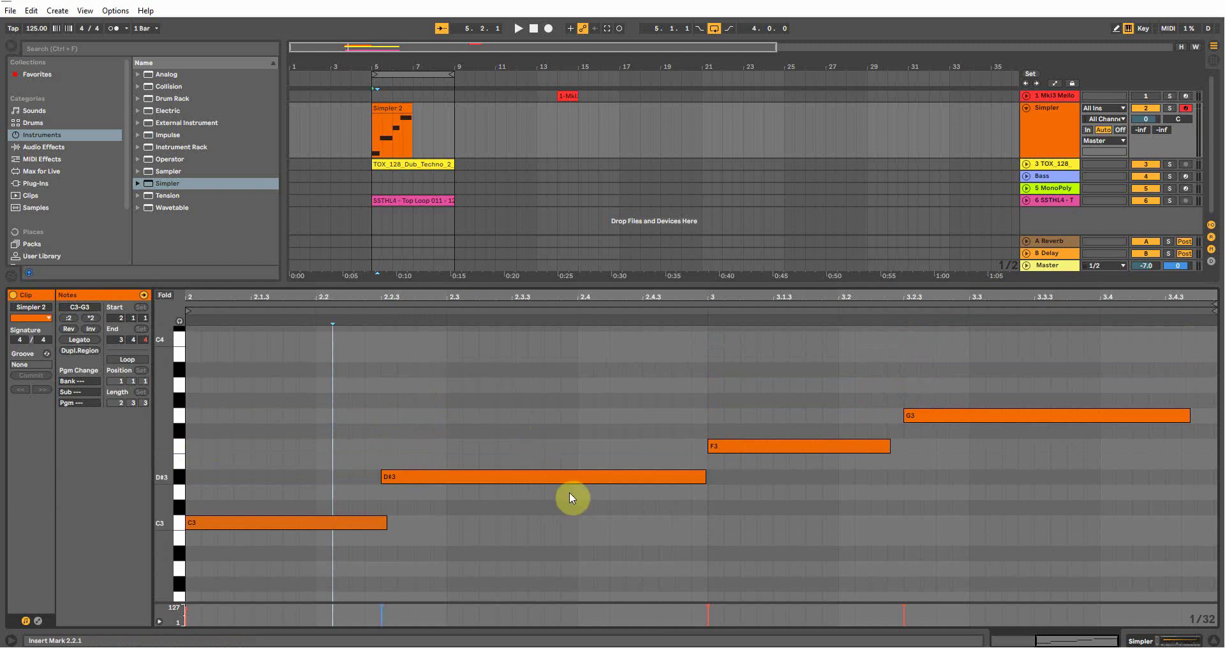
pyautogui.press('space')
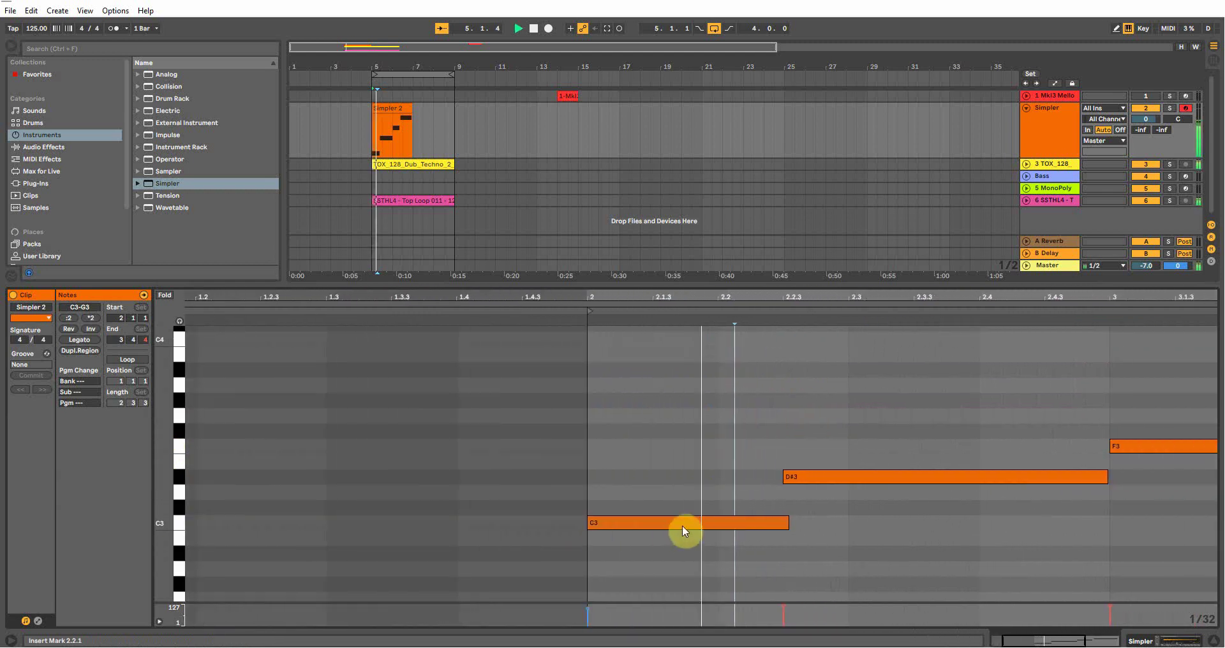
pyautogui.moveTo(939, 298); pyautogui.dragTo(939, 285)
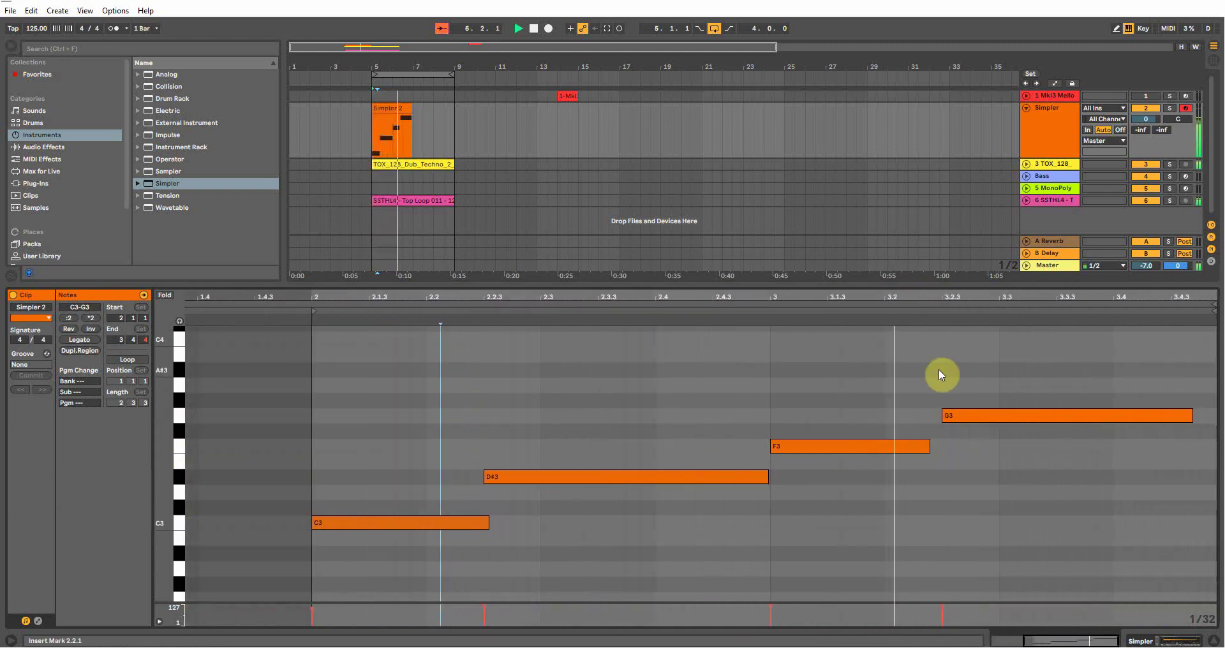
# Lengthen the F3 note up to the start of G3, and the G3 note to about the clip's end.
pyautogui.press('space')
pyautogui.moveTo(929, 450); pyautogui.dragTo(941, 450)
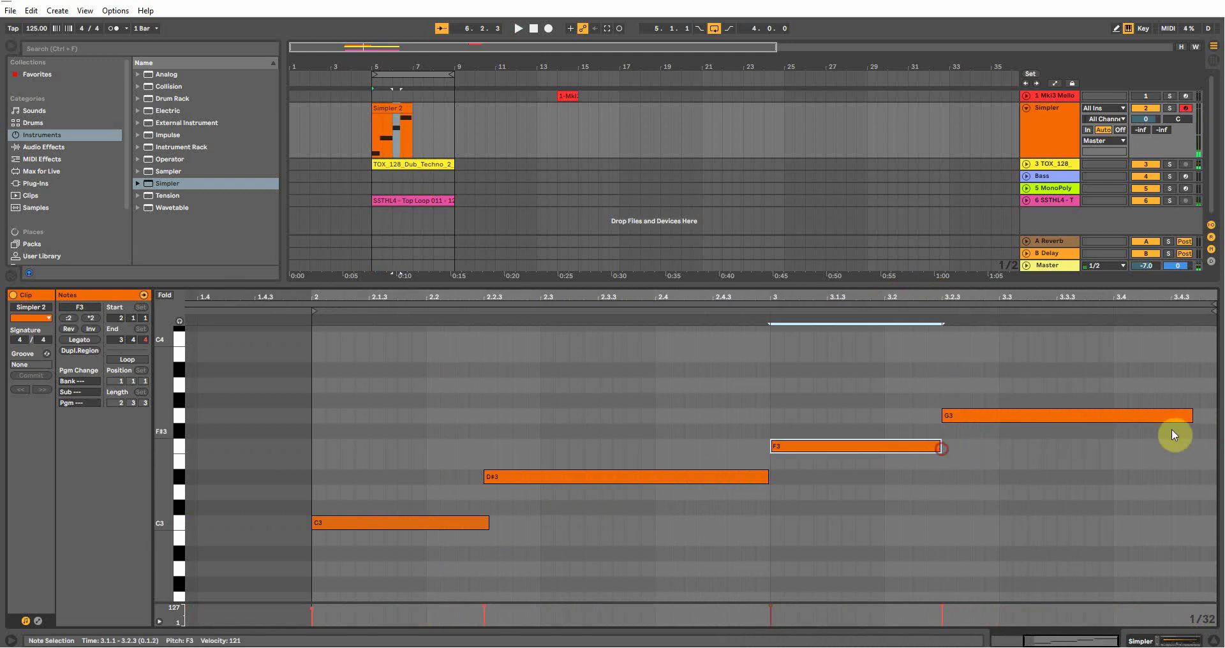
pyautogui.moveTo(1192, 419); pyautogui.dragTo(1212, 421)
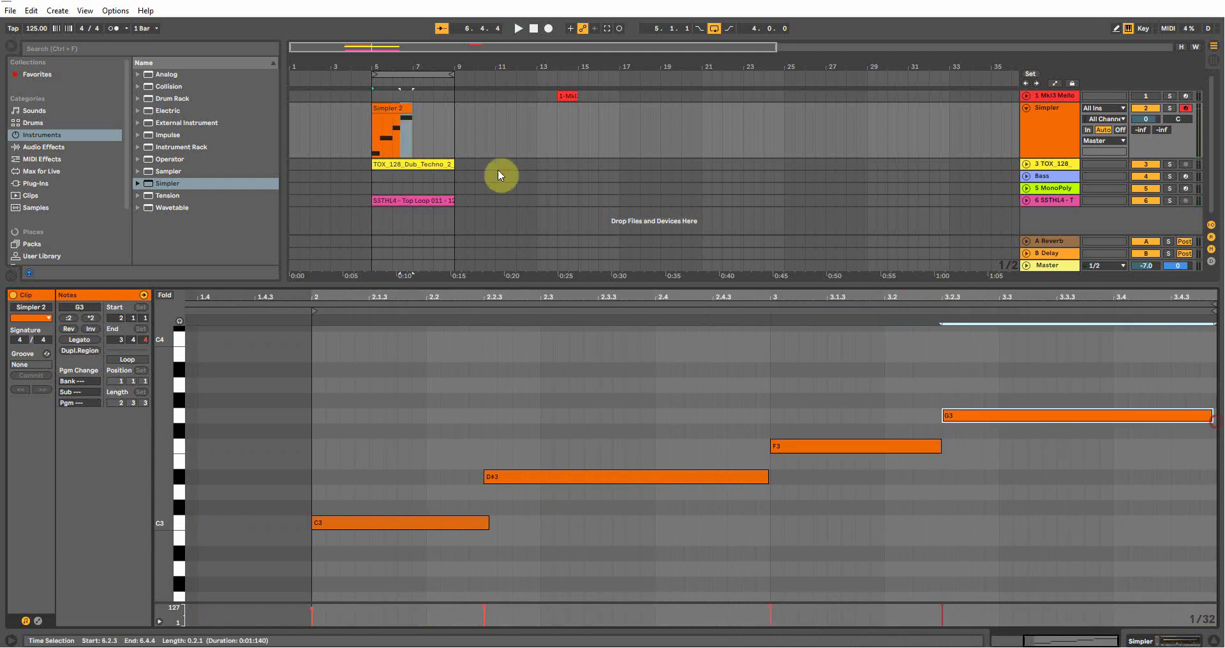
# Shorten the arrangement loop to two bars from bar 5, play it, and extend the G3 note slightly past the clip's end.
pyautogui.moveTo(451, 75); pyautogui.dragTo(416, 81)
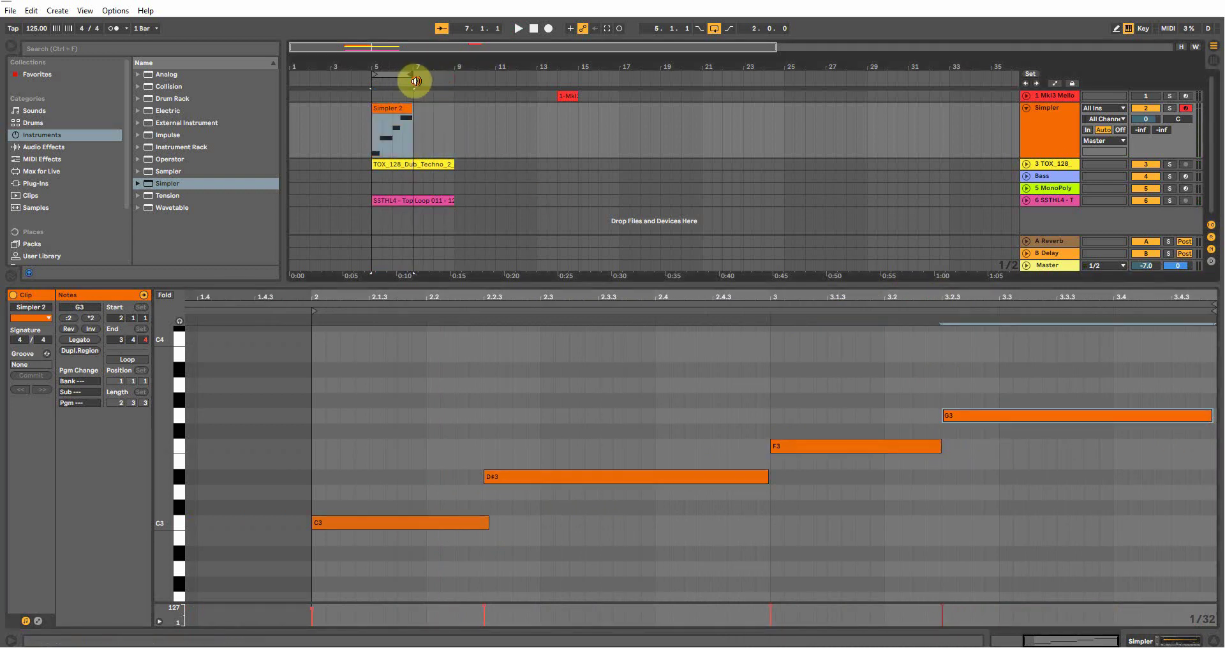
pyautogui.press('space')
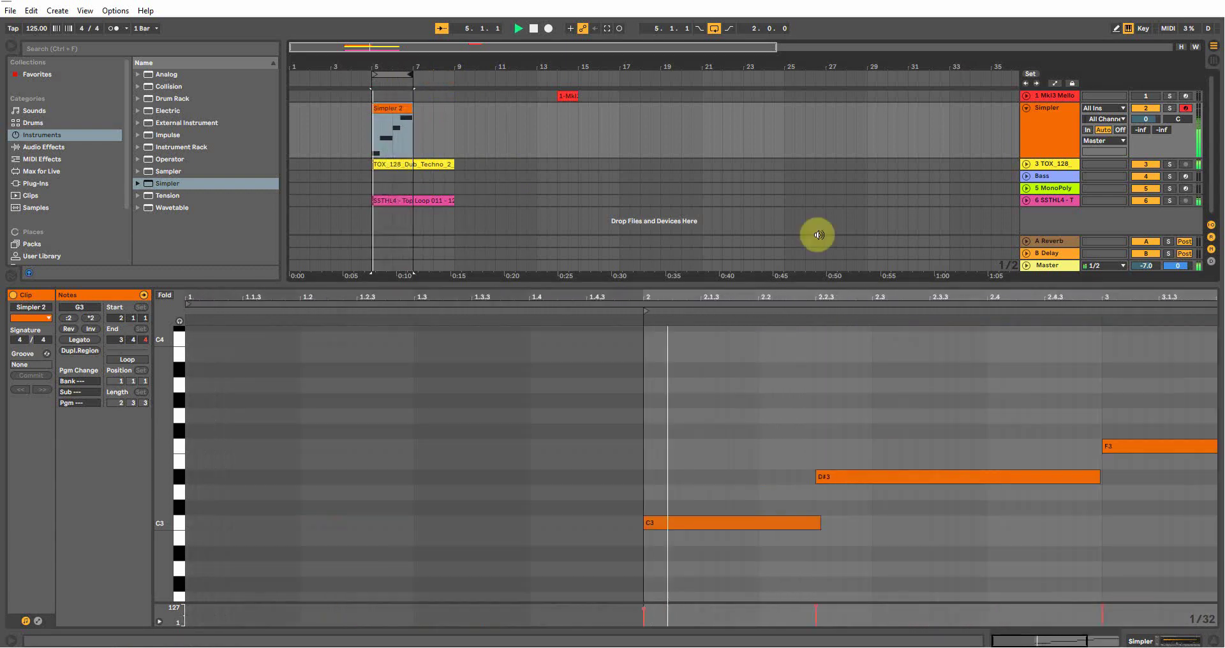
pyautogui.moveTo(1097, 298); pyautogui.dragTo(1097, 262)
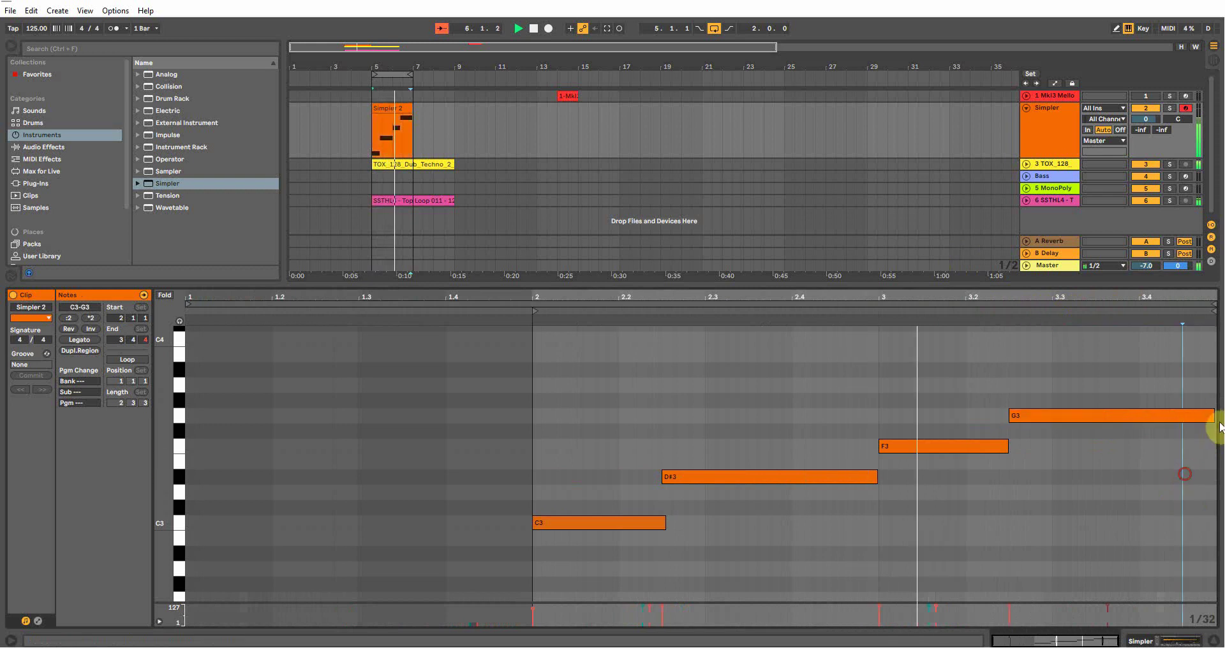
pyautogui.moveTo(1213, 416); pyautogui.dragTo(1214, 416)
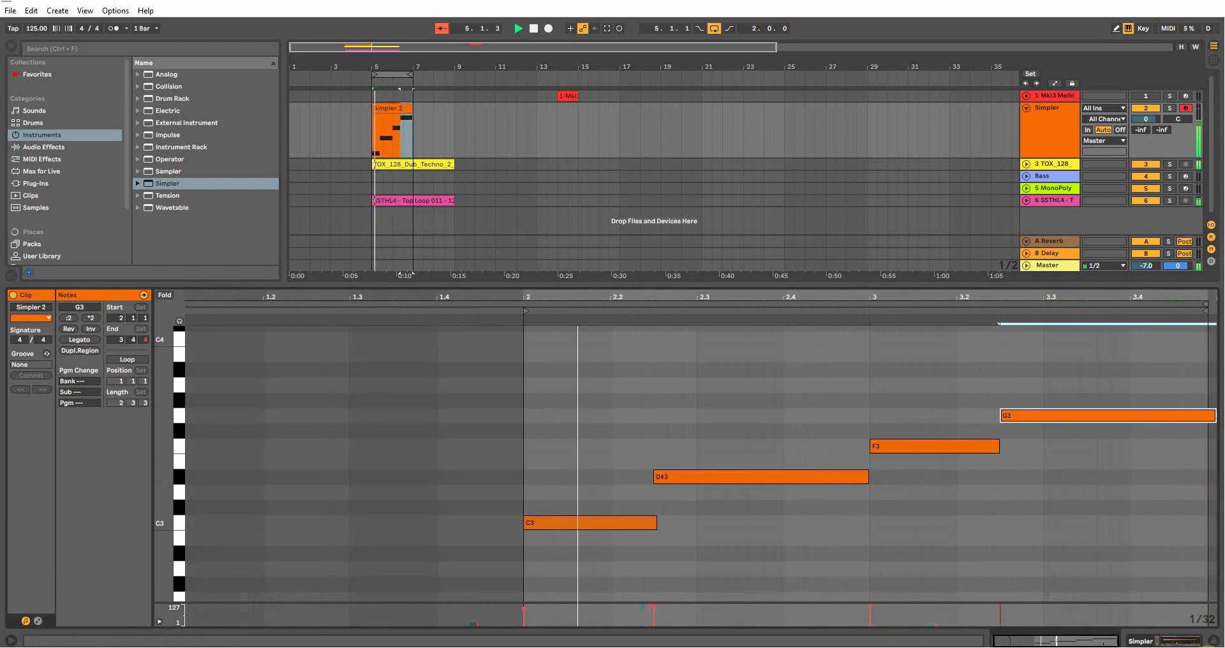
# Close the piano roll, collapse the Simpler track and show its devices.
pyautogui.click(1213, 641)
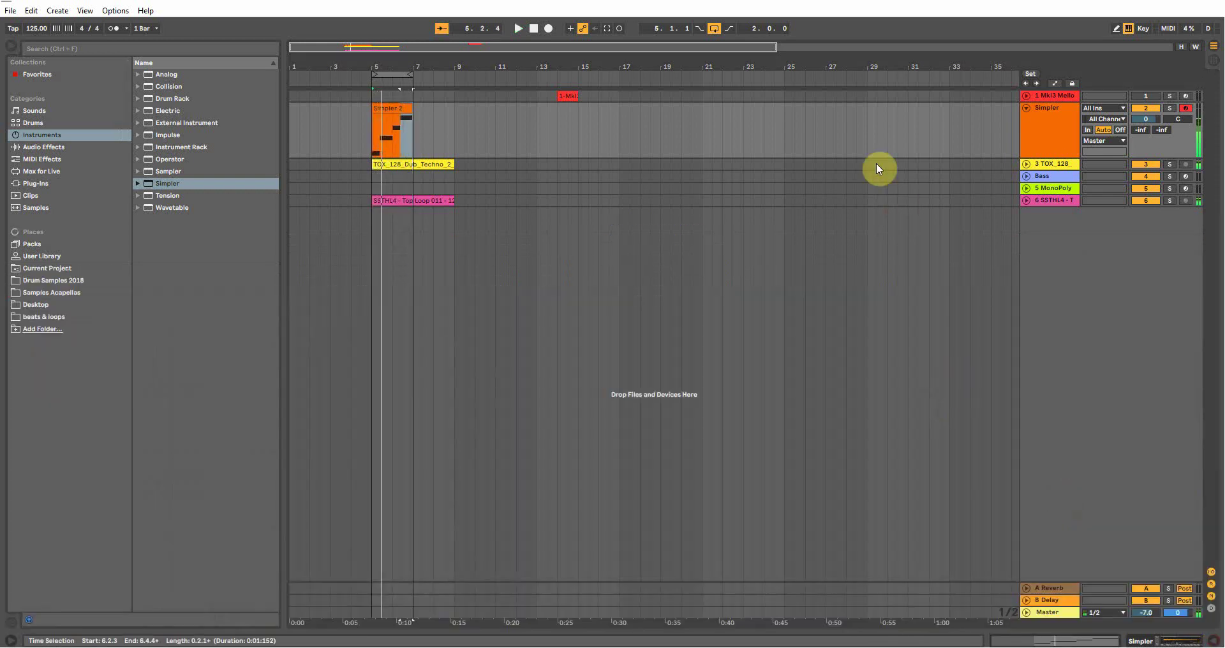
pyautogui.click(1021, 108)
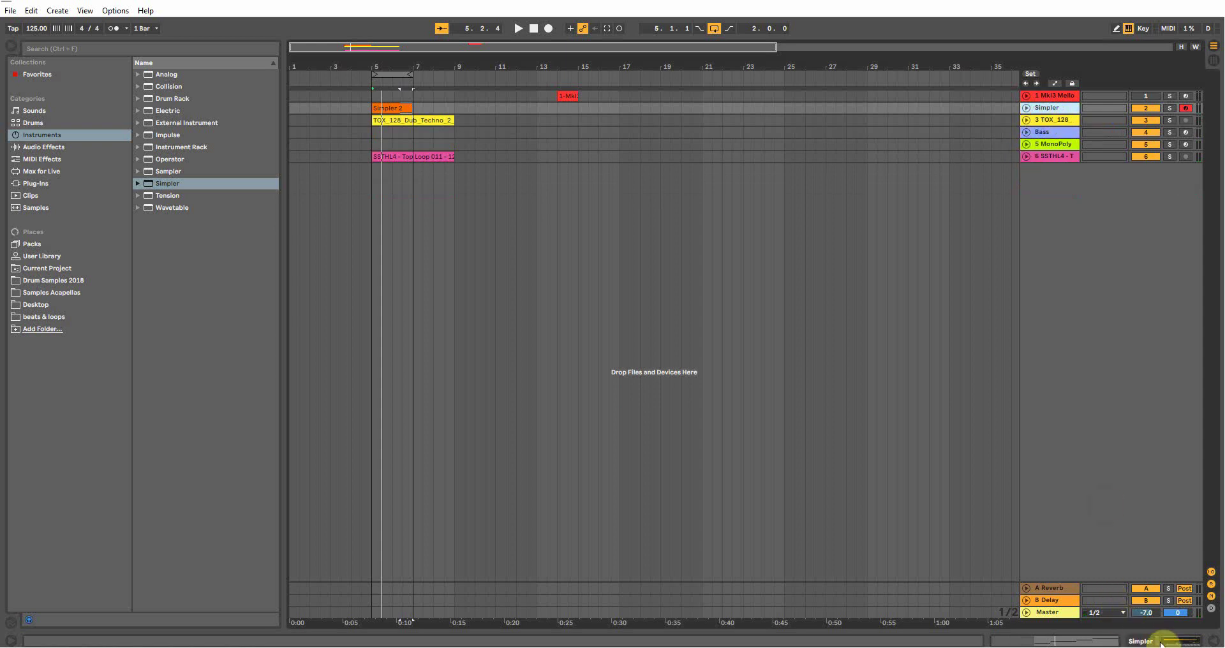
pyautogui.click(1158, 643)
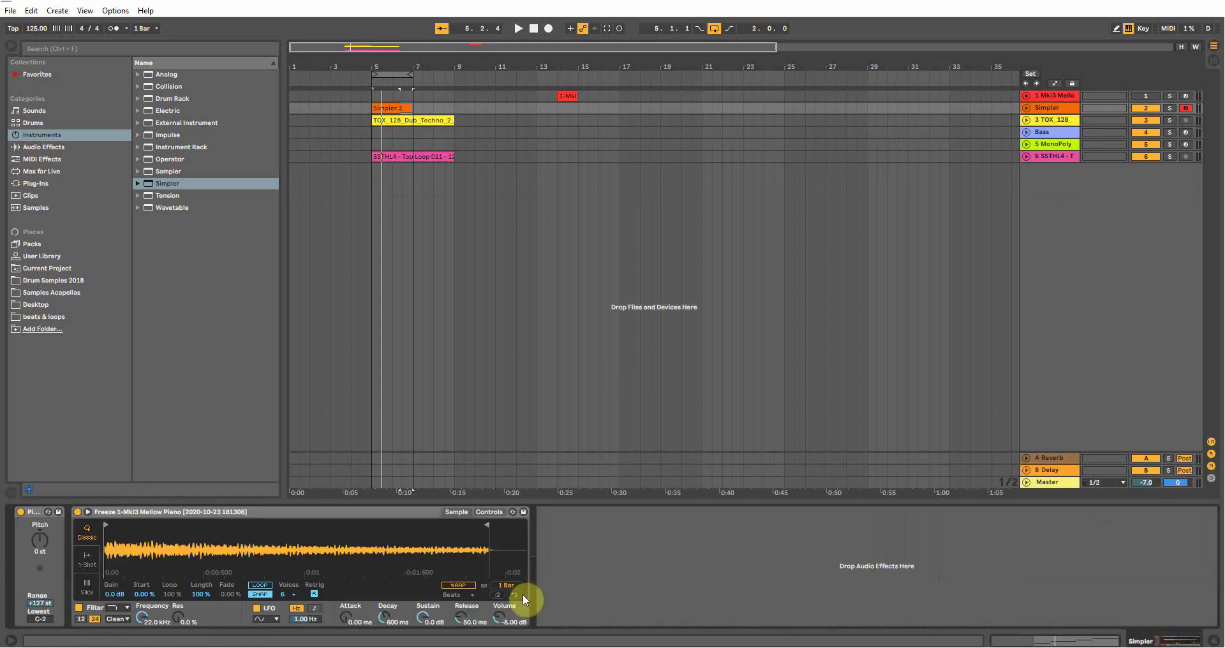
# Add an Auto Filter after Simpler with a 1.86 kHz low-pass cutoff, LFO amount 30 and tempo-synced 1/4 rate, and play the loop.
pyautogui.click(53, 151)
pyautogui.doubleClick(167, 110)
pyautogui.click(382, 325)
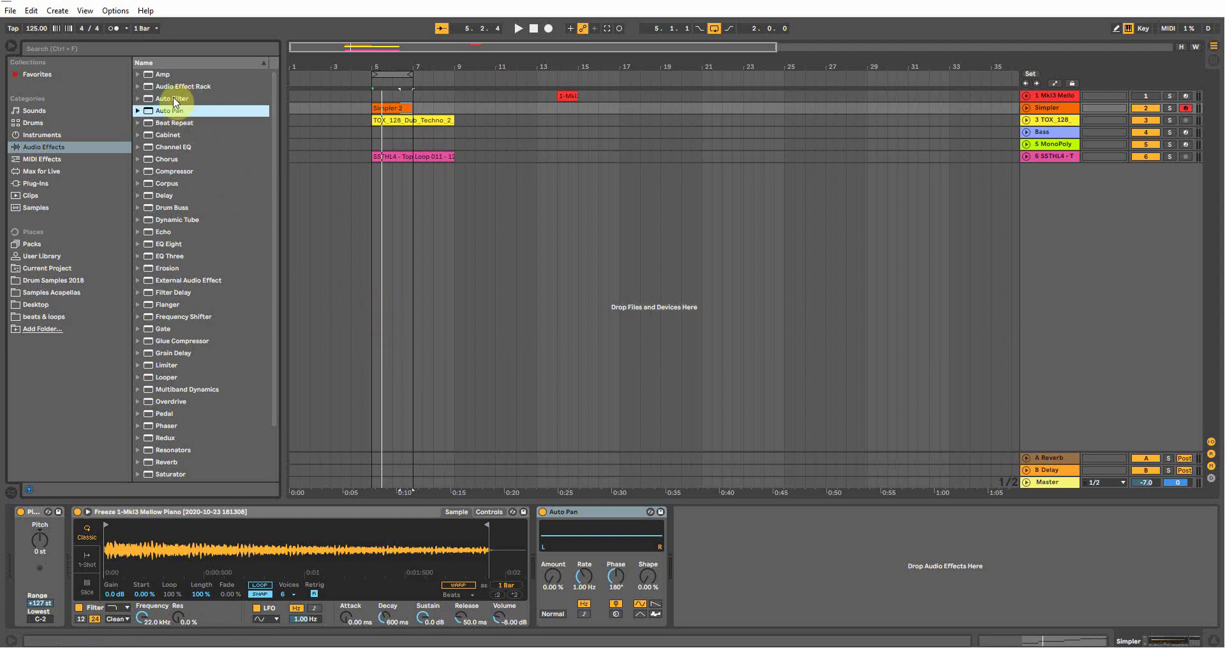
pyautogui.moveTo(173, 102); pyautogui.dragTo(629, 516)
pyautogui.moveTo(692, 551); pyautogui.dragTo(636, 564)
pyautogui.click(722, 582)
pyautogui.press('space')
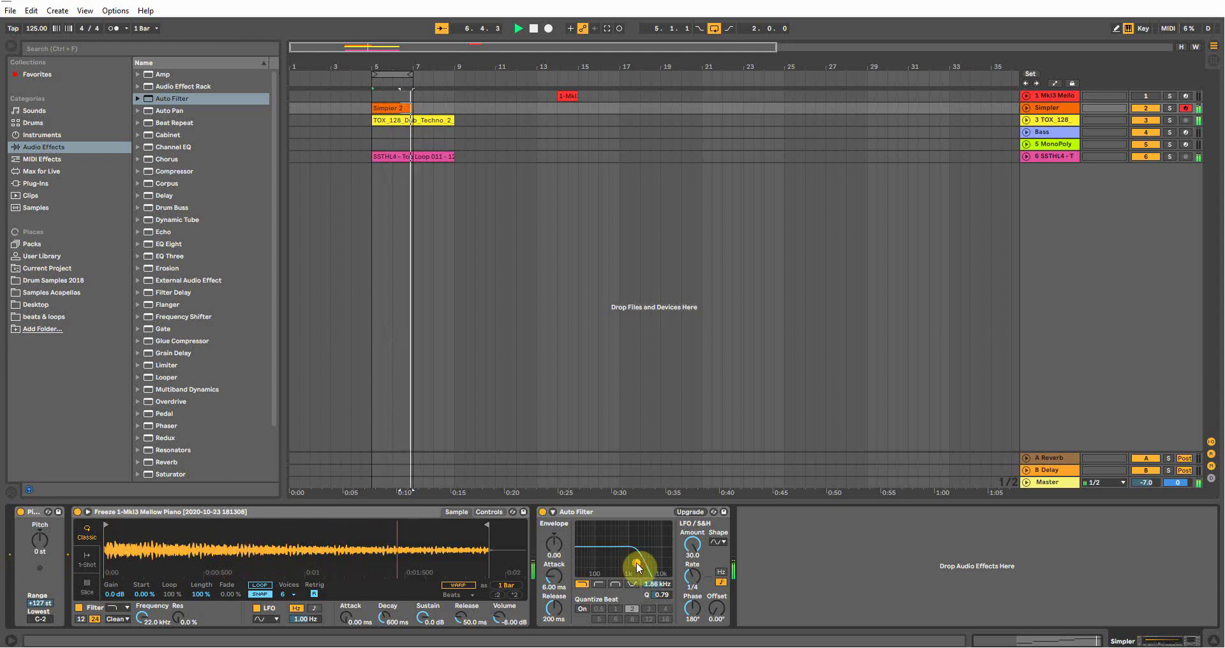
# Examine the ends of the Simpler clip's notes in the piano roll against the playing loop.
pyautogui.doubleClick(398, 108)
pyautogui.click(1098, 446)
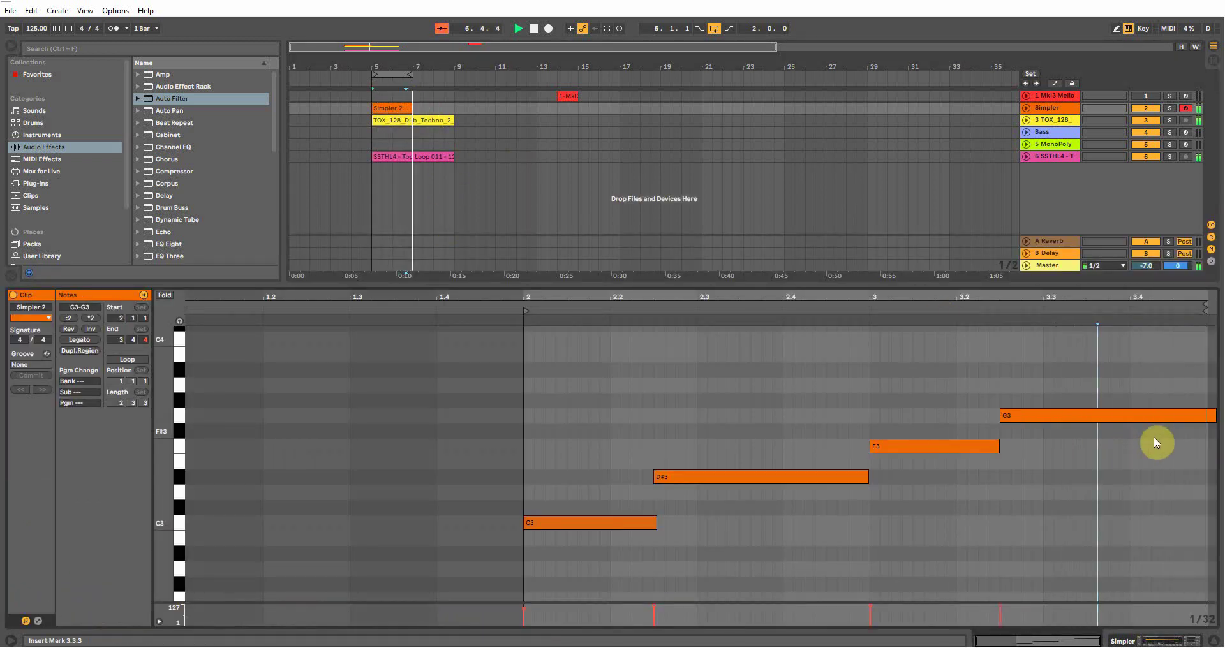
pyautogui.press('space')
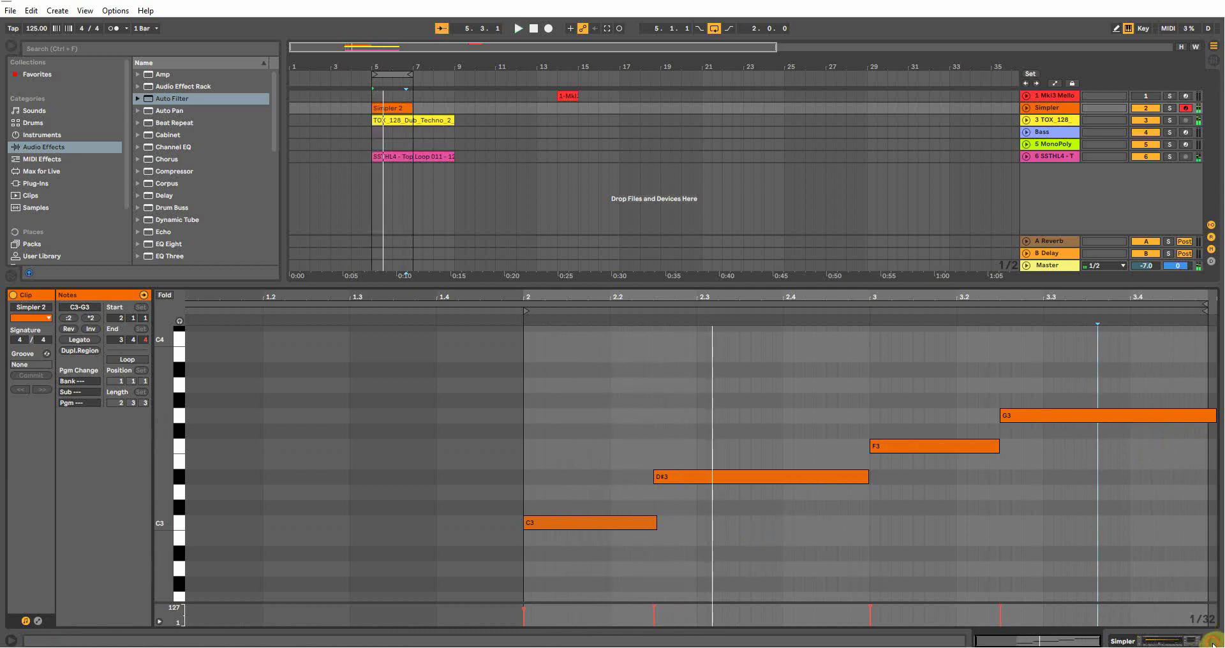
pyautogui.hotkey('ctrl', 'alt', 'l')
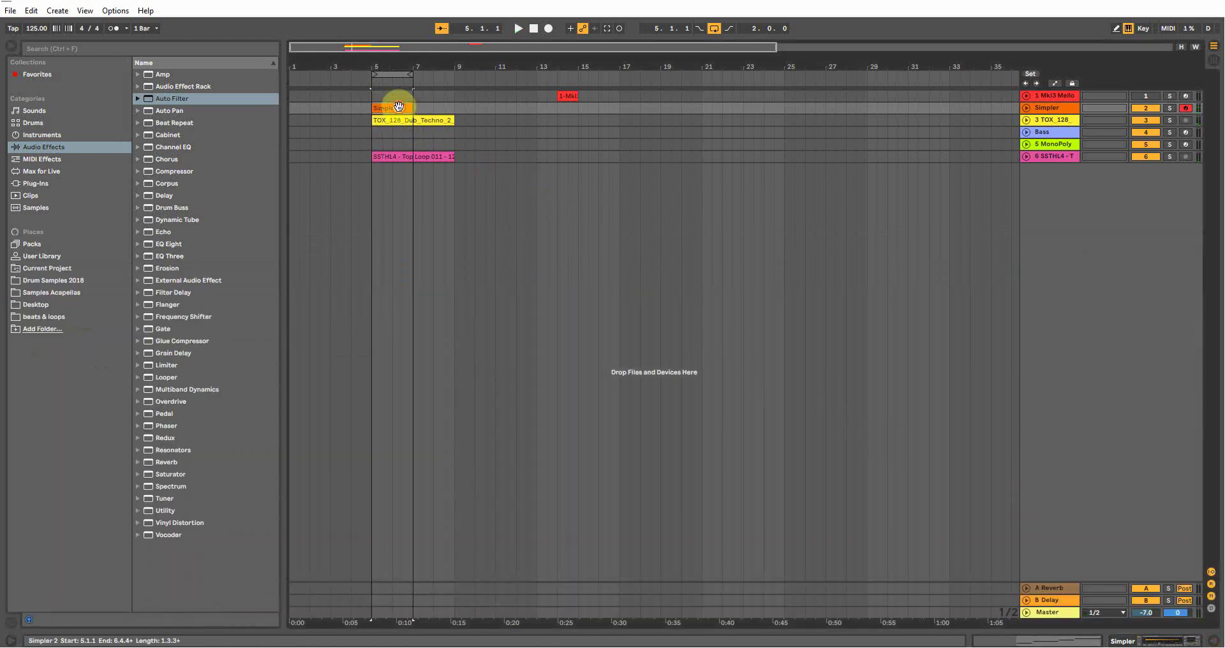
pyautogui.doubleClick(396, 107)
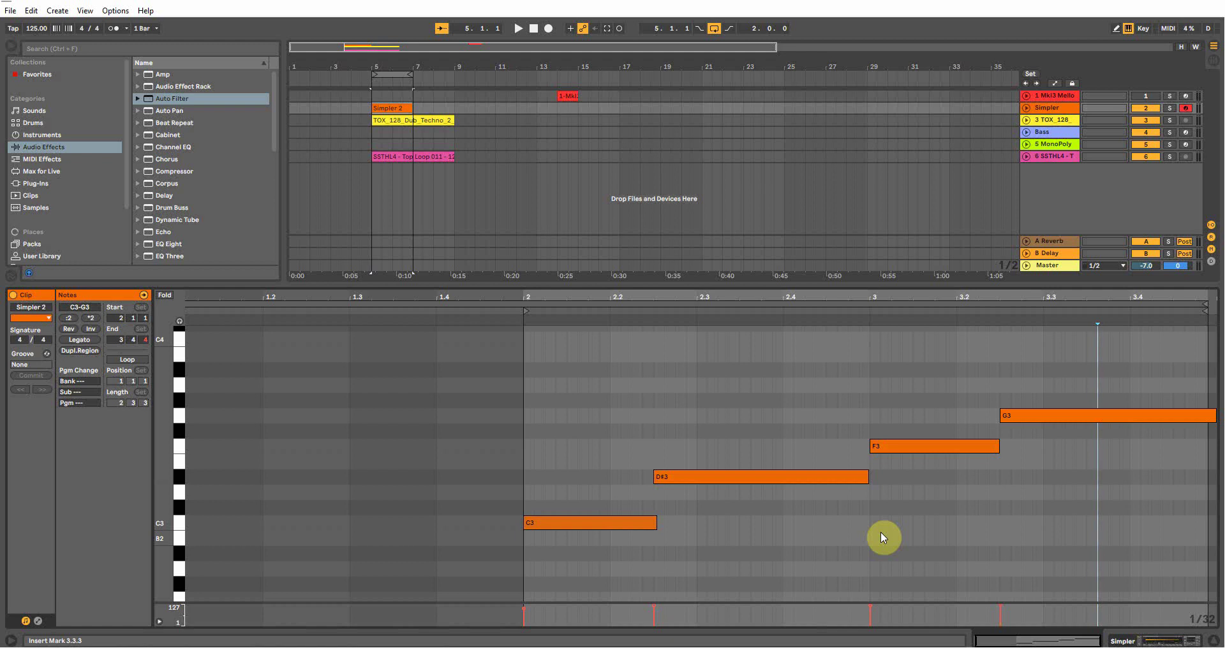
# Switch Simpler to 1-Shot mode, transpose the sample by +2 st, and play the loop.
pyautogui.click(1185, 641)
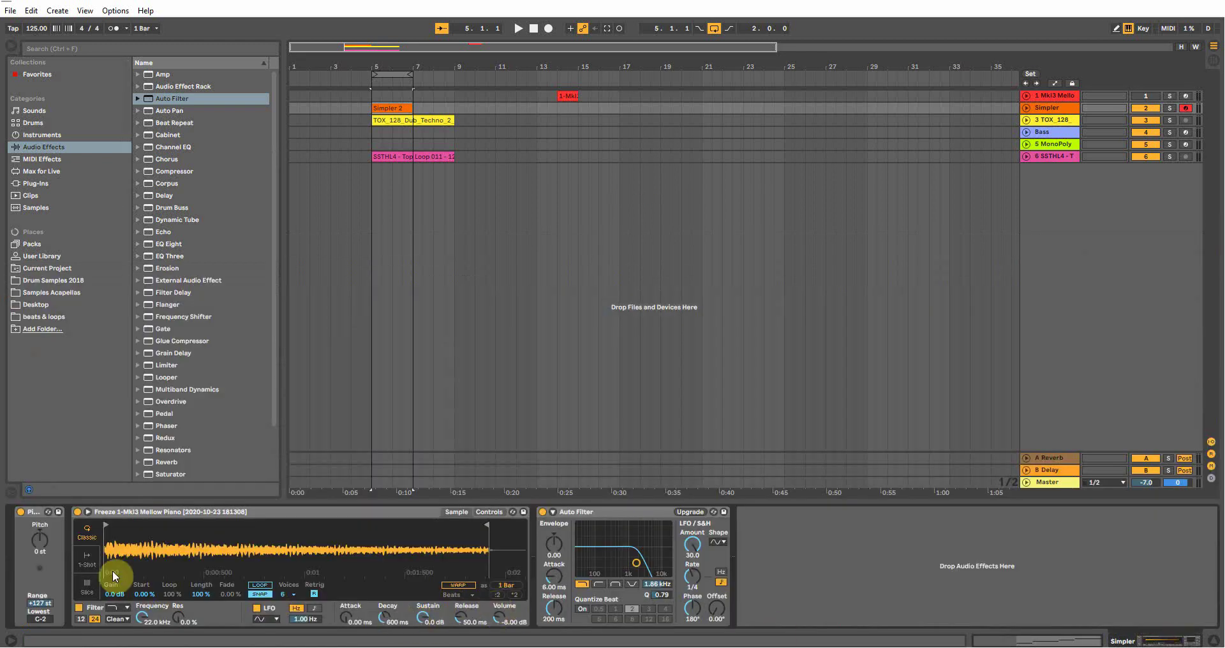
pyautogui.click(86, 560)
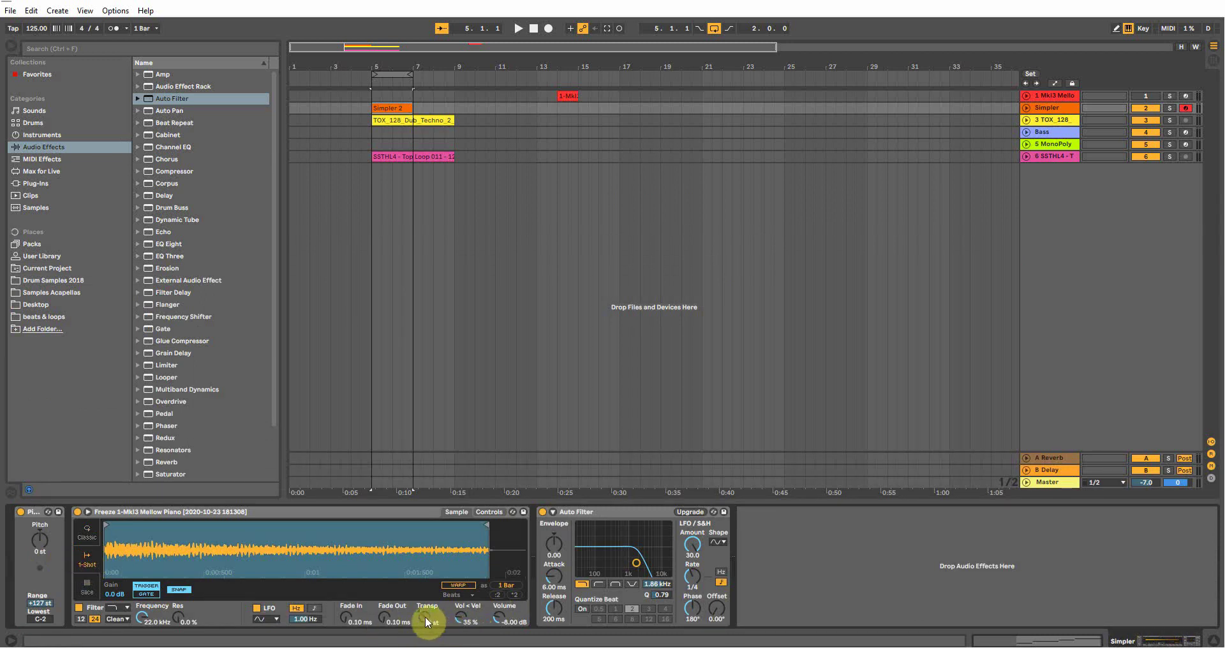
pyautogui.moveTo(426, 622); pyautogui.dragTo(422, 620)
pyautogui.click(422, 619)
pyautogui.moveTo(422, 619); pyautogui.dragTo(415, 620)
pyautogui.press('space')
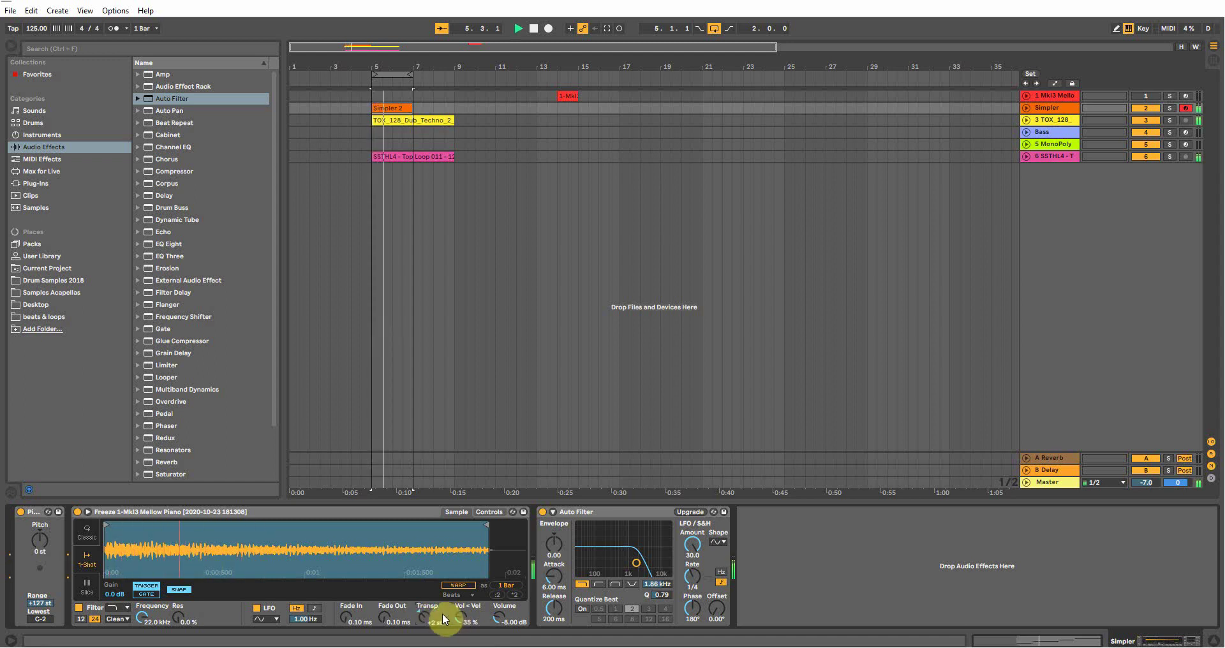
# Arm the Bass track for recording and check the first note of the Simpler clip as a pitch reference.
pyautogui.click(1049, 132)
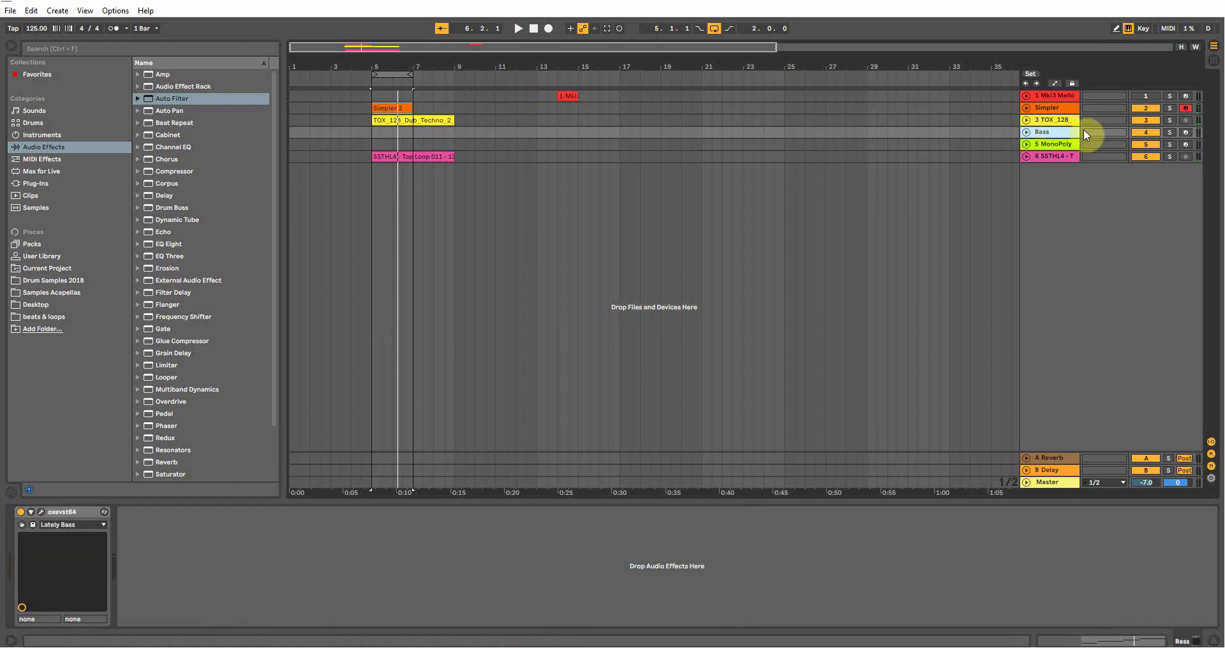
pyautogui.click(1187, 132)
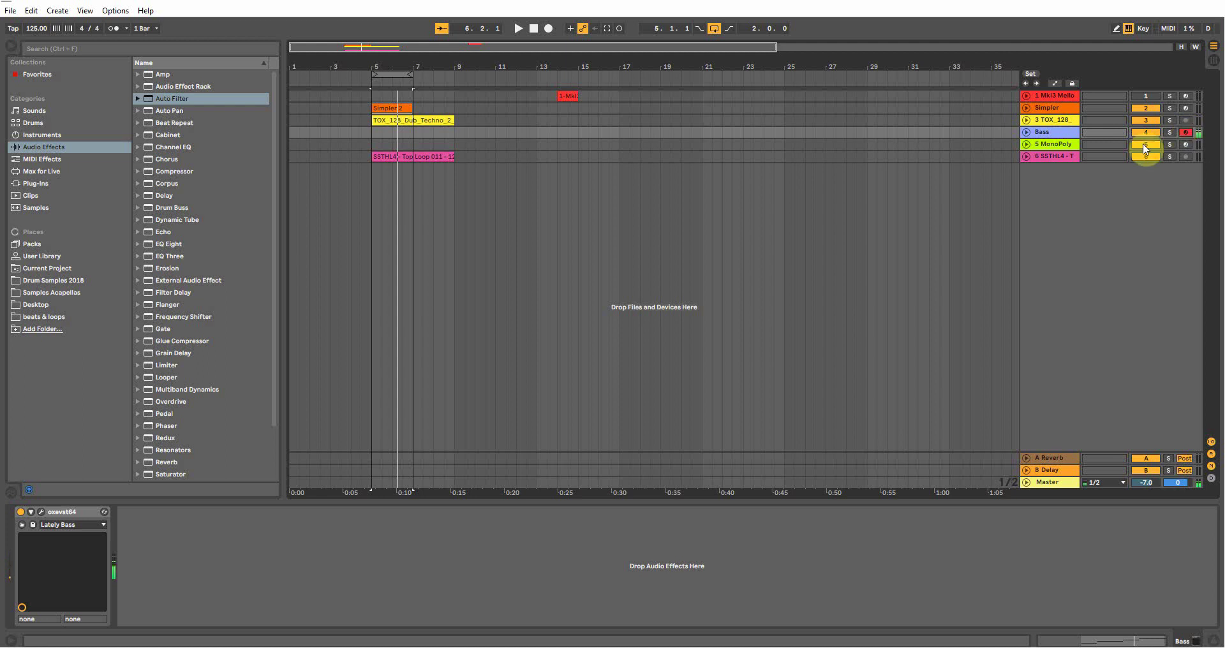
pyautogui.doubleClick(401, 107)
pyautogui.click(547, 519)
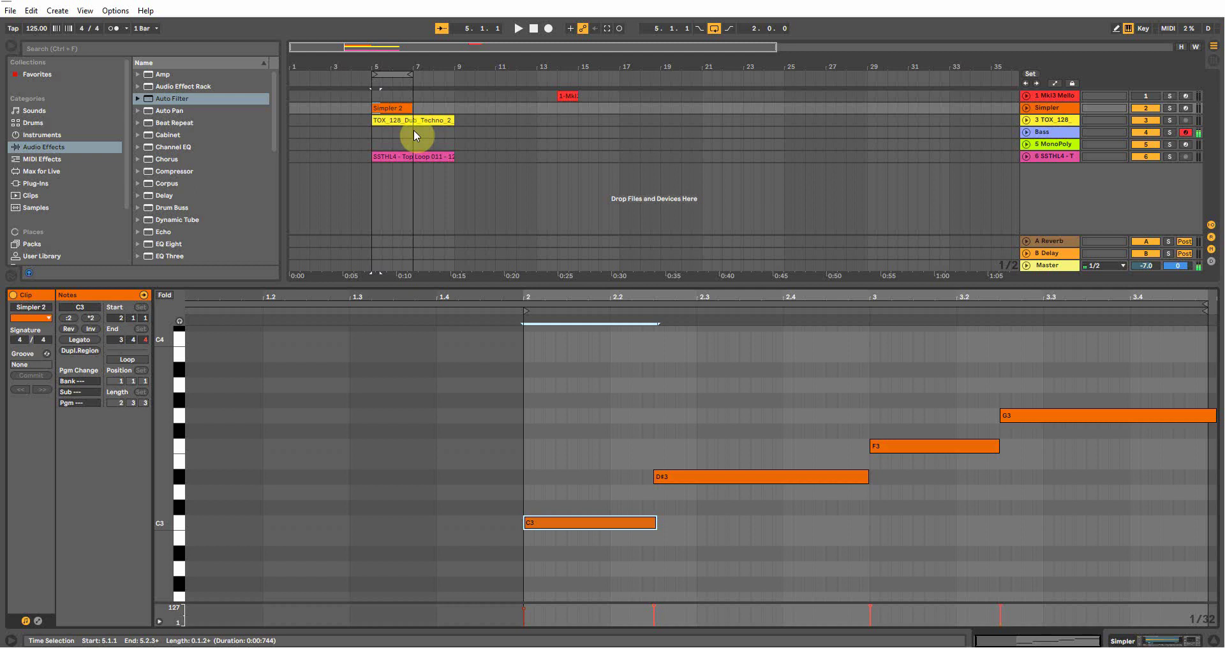
# Record a two-bar bass line on the Bass track from bar 5 over the loop.
pyautogui.click(376, 134)
pyautogui.press('space')
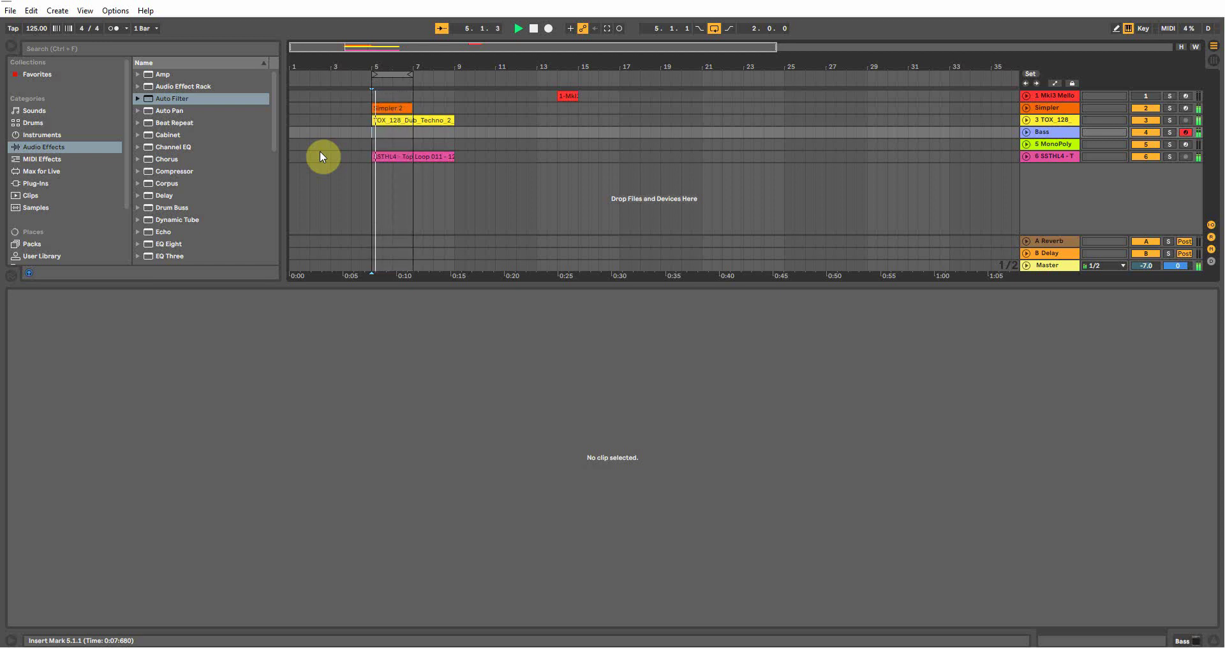
pyautogui.click(548, 28)
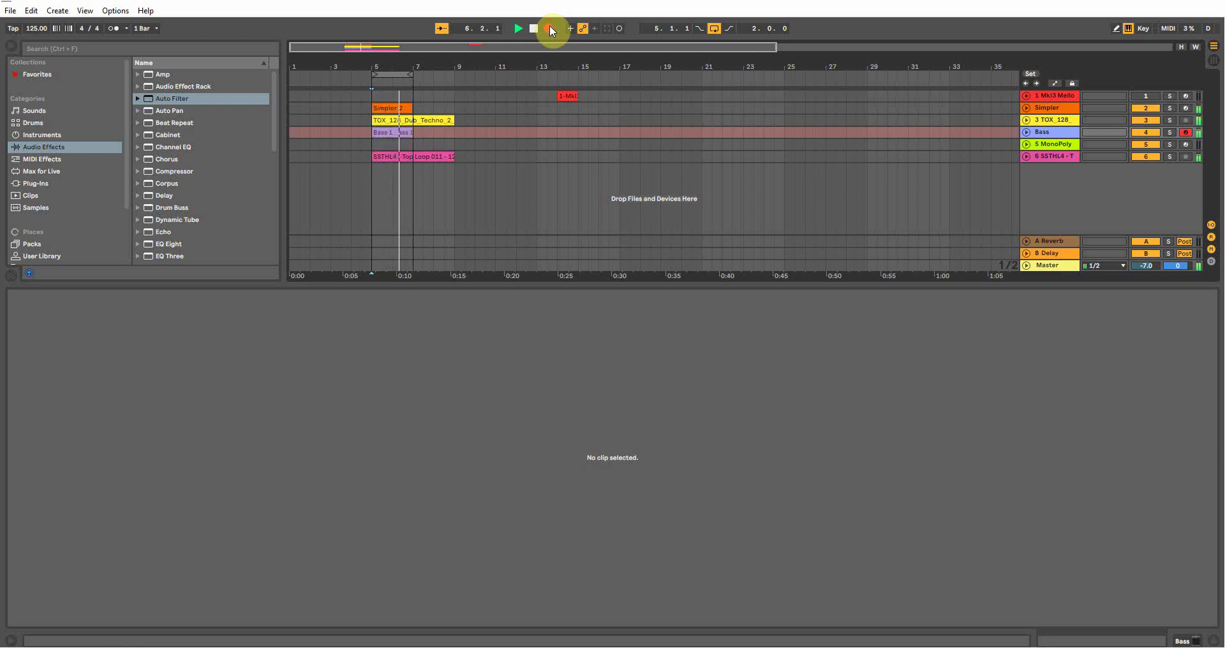
pyautogui.press('space')
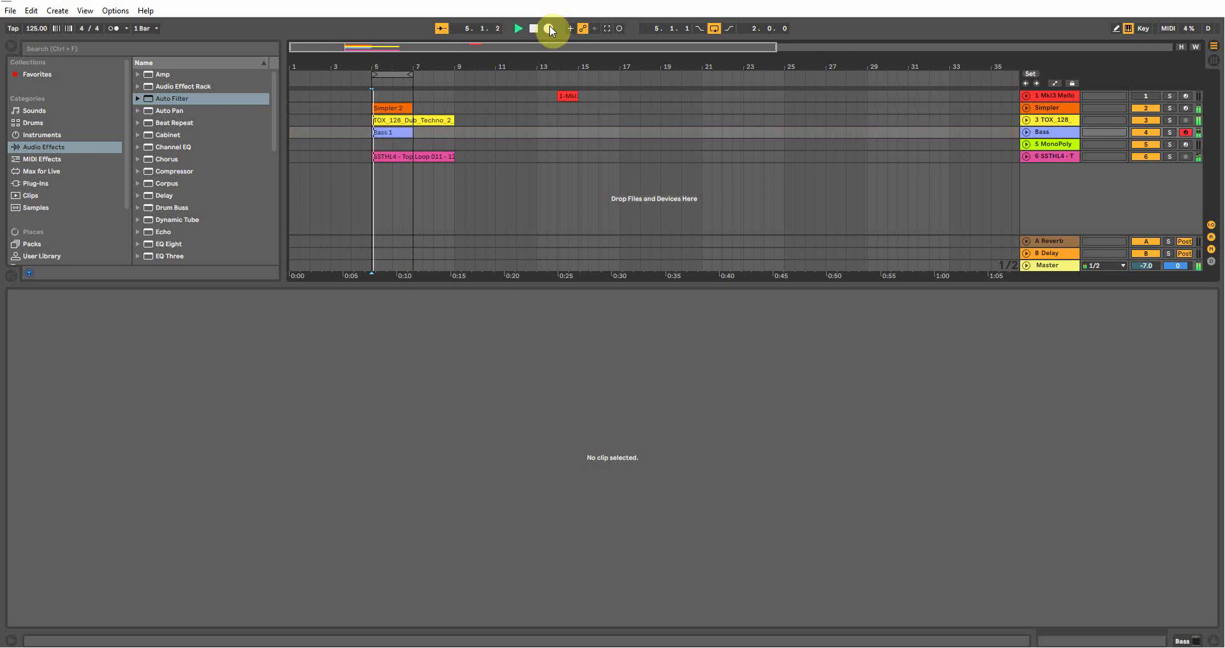
# Copy the C1 note to the start of the new Bass clip and quantize all its notes.
pyautogui.click(382, 132)
pyautogui.doubleClick(383, 133)
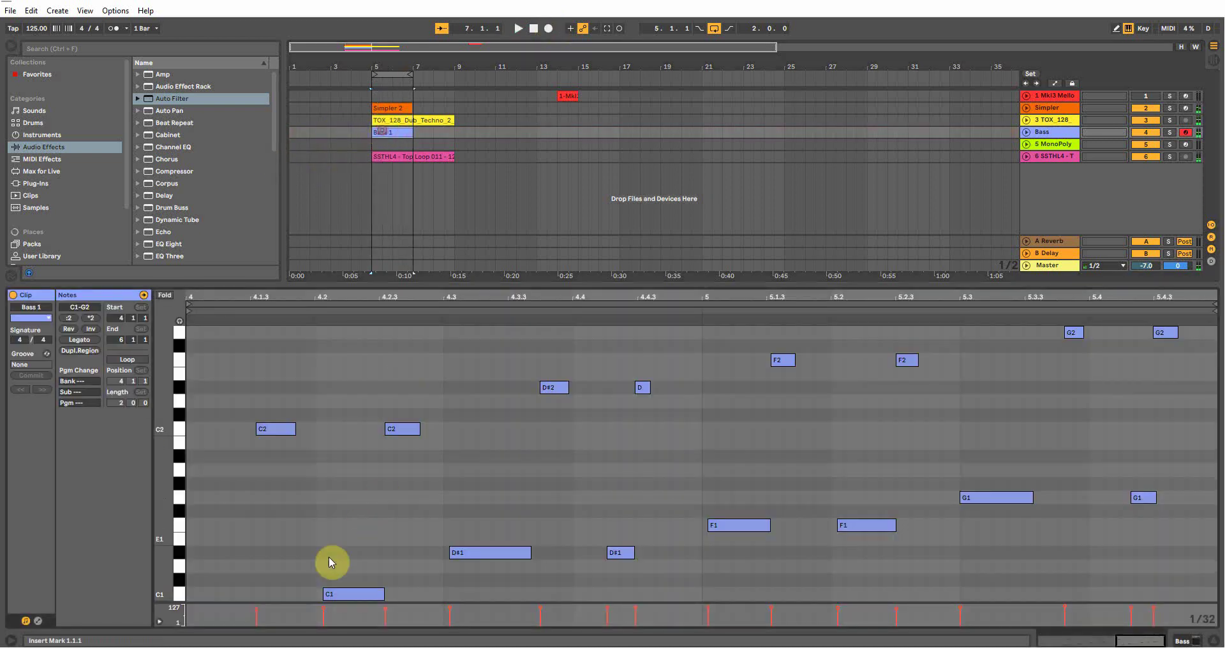
pyautogui.moveTo(343, 584); pyautogui.dragTo(1220, 274)
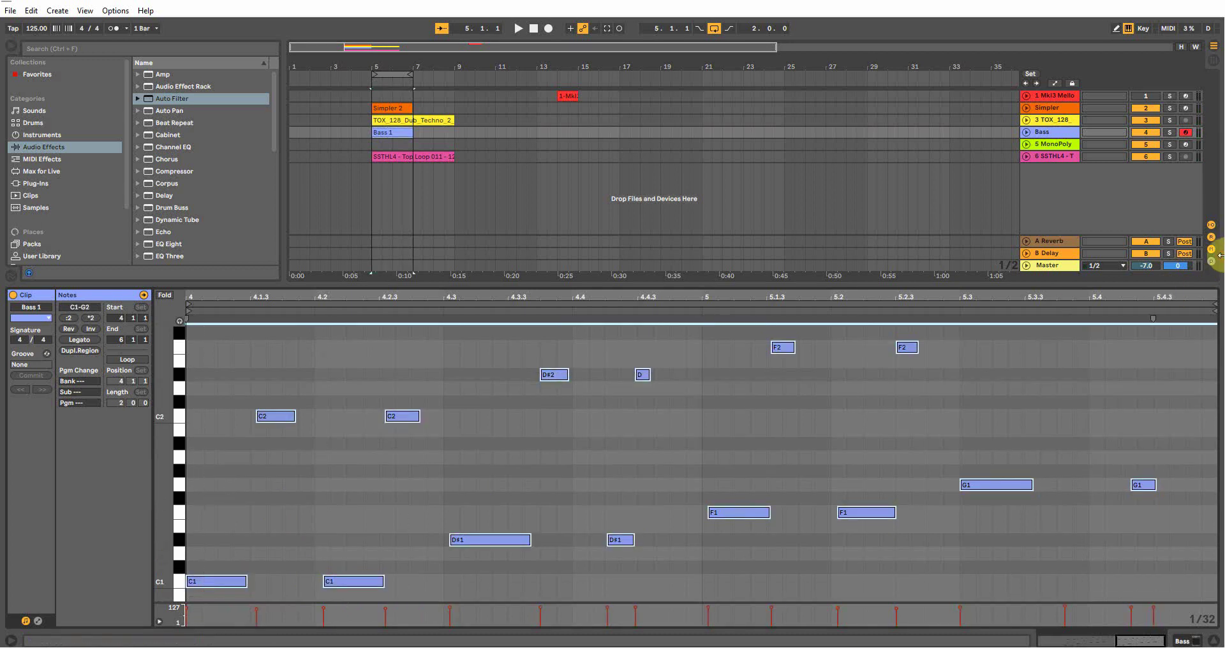
pyautogui.press('space')
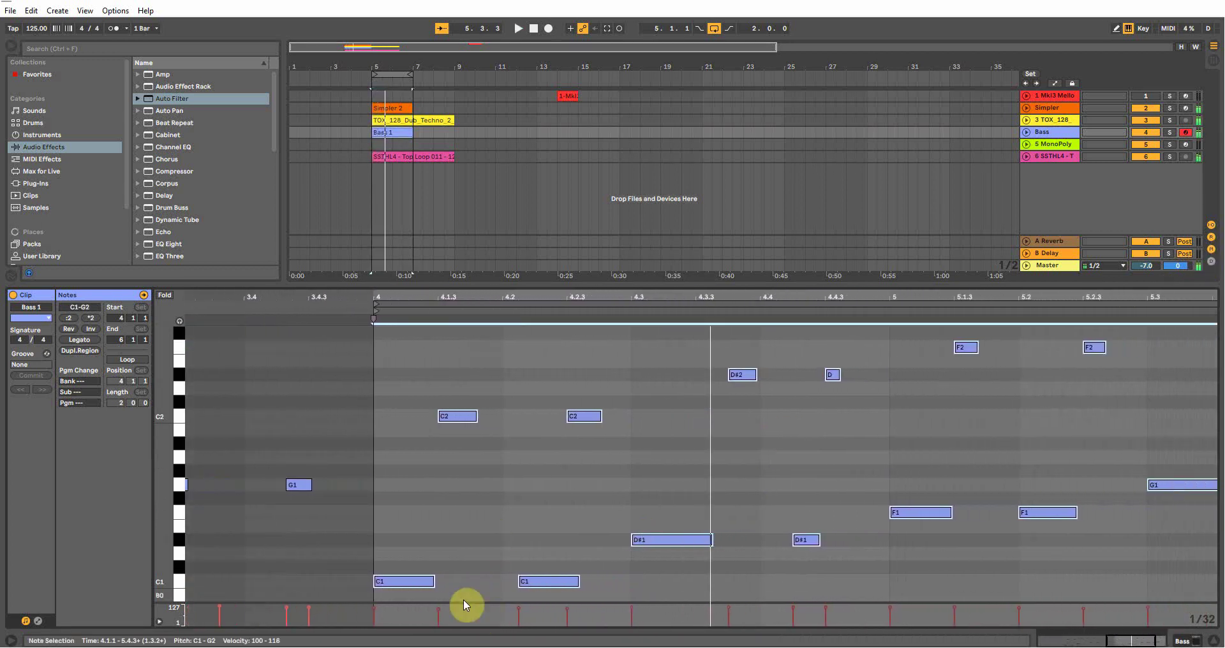
# Shorten the second C1 note in the Bass clip so it ends near the following C2, and play the loop.
pyautogui.press('space')
pyautogui.press('space')
pyautogui.click(511, 547)
pyautogui.moveTo(439, 582); pyautogui.dragTo(433, 581)
pyautogui.press('space')
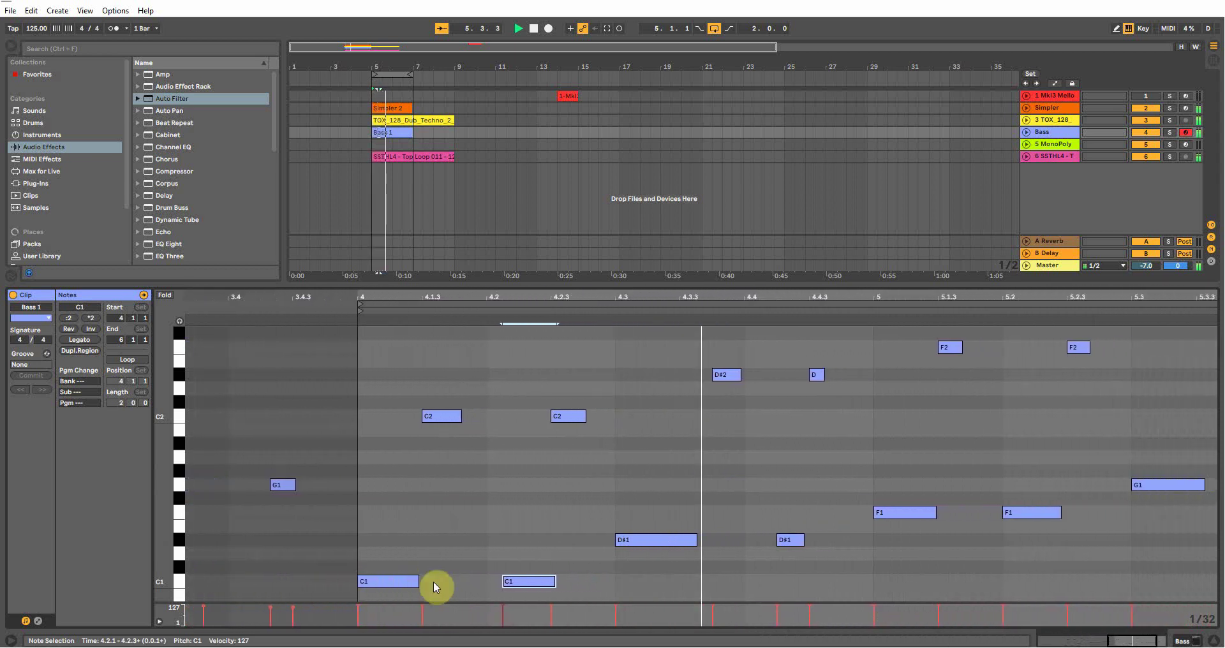
# Close the Bass piano roll and lower the Simpler track's Auto Filter cutoff to 1.05 kHz with Q 0.83 during playback.
pyautogui.click(1212, 641)
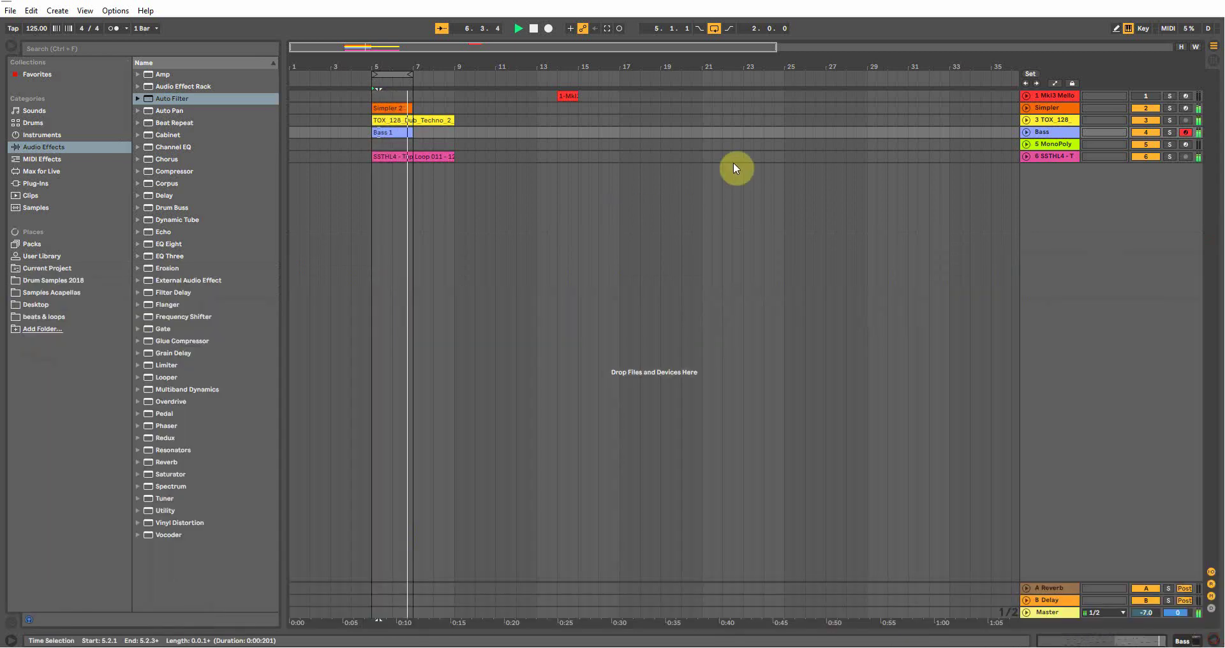
pyautogui.click(374, 183)
pyautogui.click(385, 106)
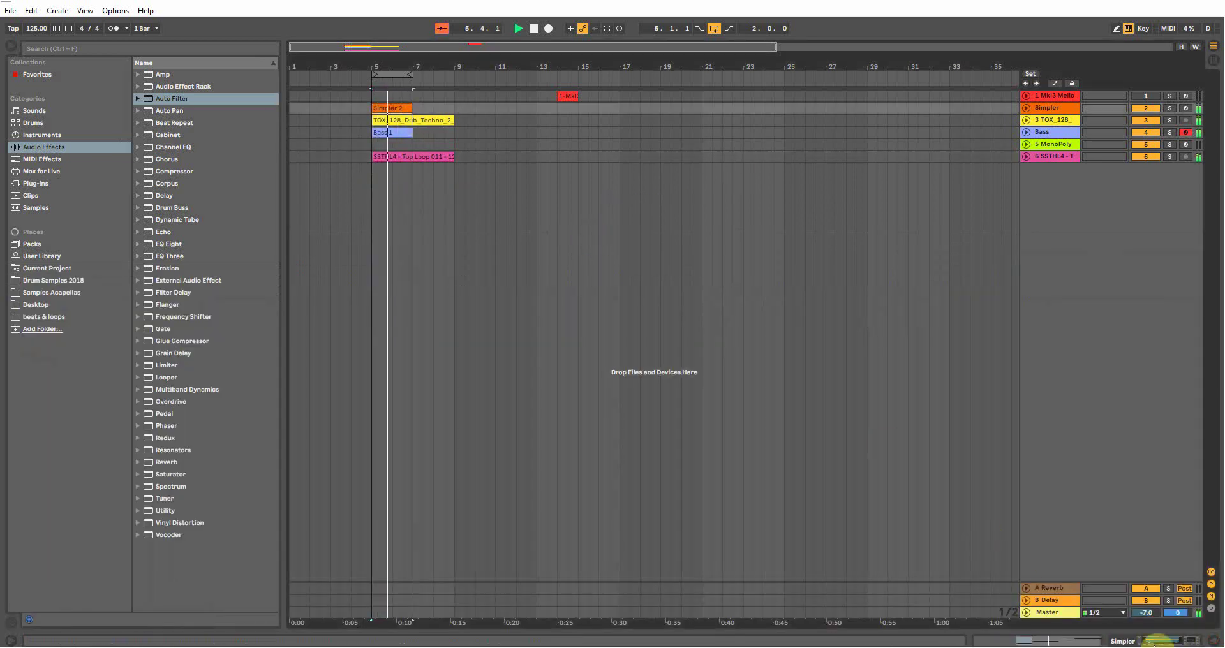
pyautogui.click(1170, 642)
pyautogui.moveTo(636, 564); pyautogui.dragTo(629, 562)
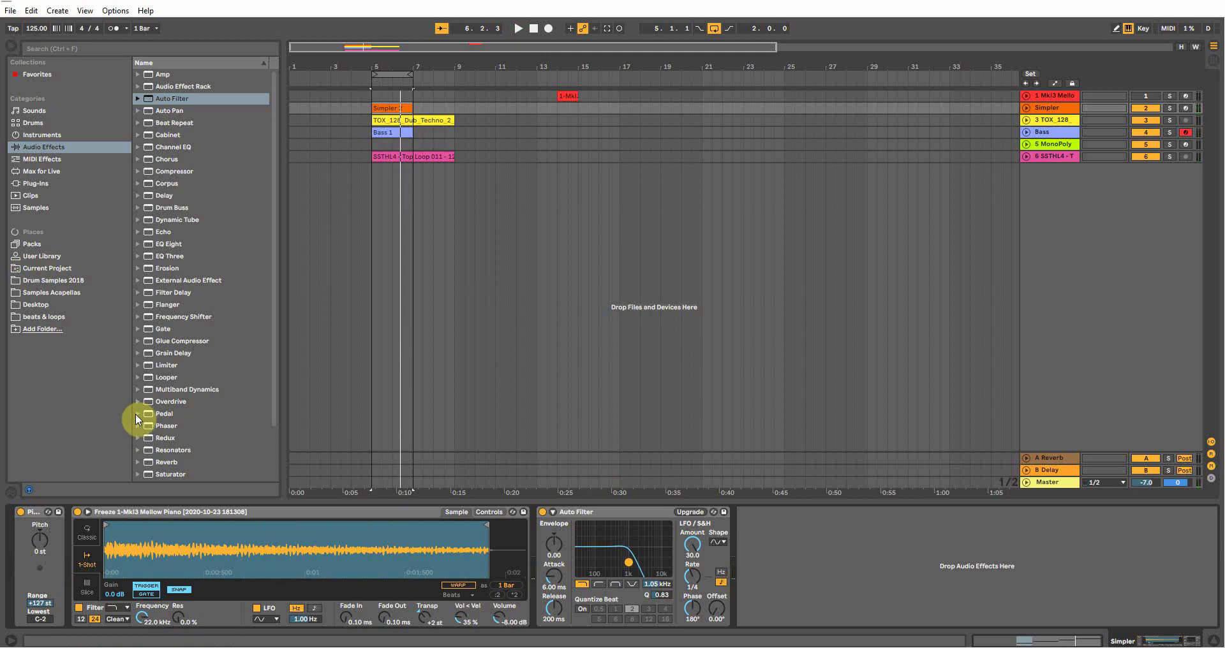
# Add an Overdrive after the Auto Filter with 25 % drive, frequency 597 Hz and bandwidth 1.21, tuning it during playback.
pyautogui.scroll(-3, 169, 211)
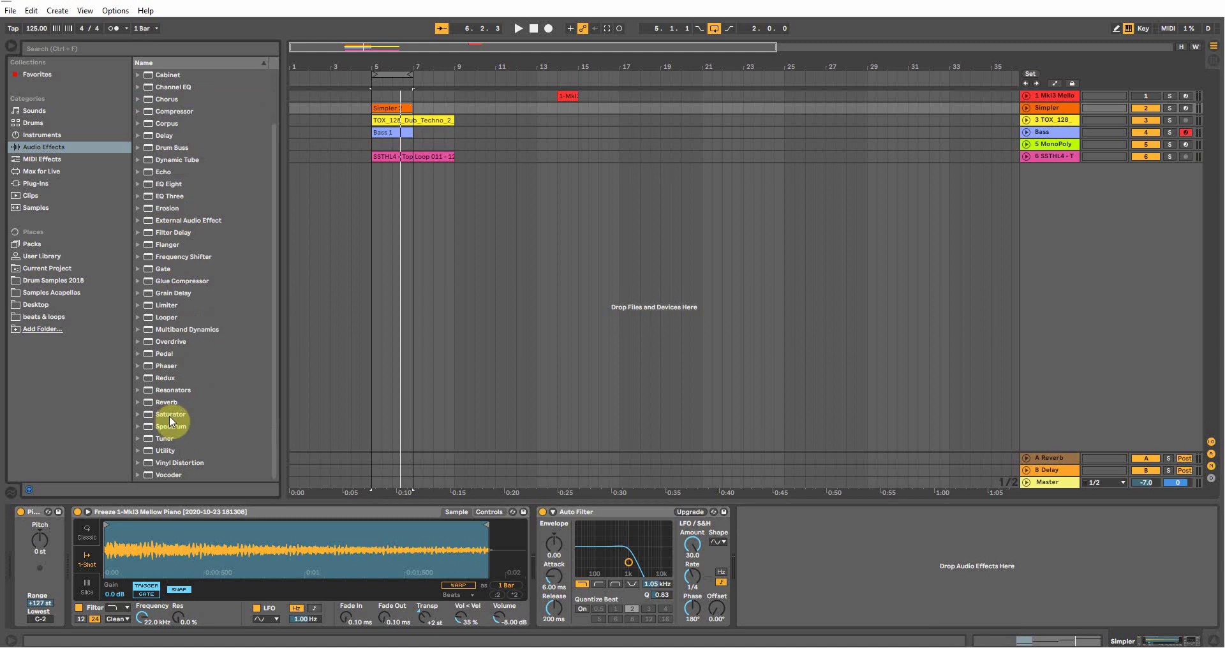
pyautogui.moveTo(165, 342); pyautogui.dragTo(733, 581)
pyautogui.moveTo(775, 533)
pyautogui.mouseDown()
pyautogui.moveTo(783, 547)
pyautogui.moveTo(770, 547)
pyautogui.mouseUp()
pyautogui.moveTo(756, 586); pyautogui.dragTo(756, 603)
pyautogui.press('space')
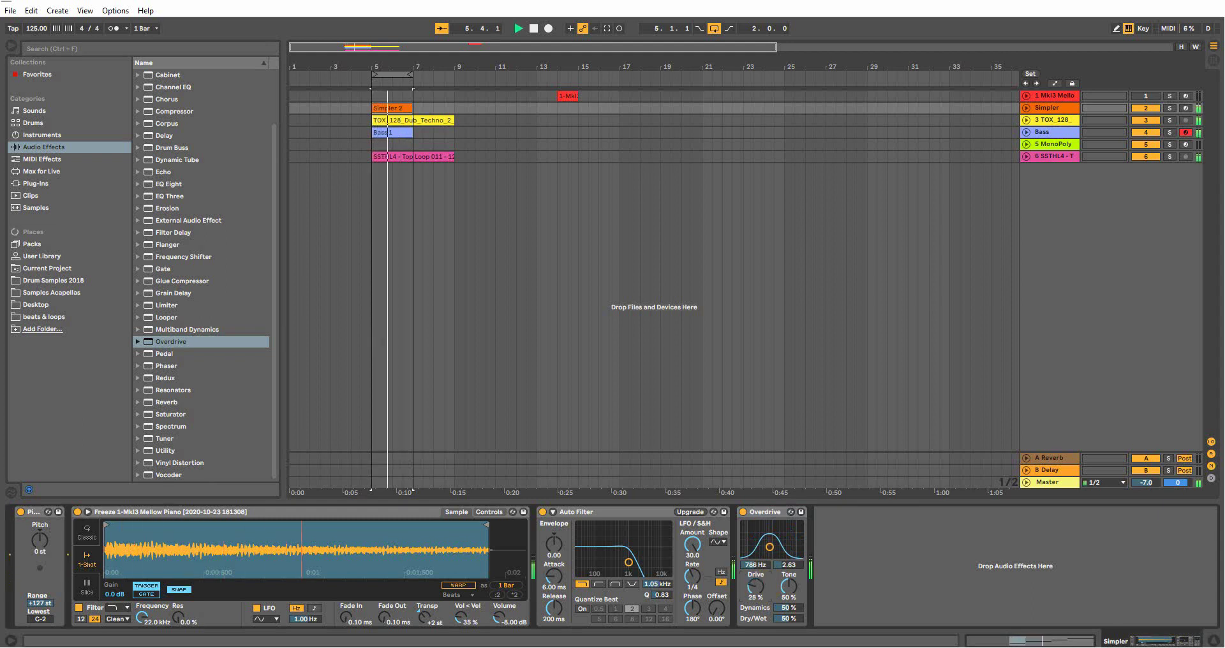
pyautogui.moveTo(790, 586); pyautogui.dragTo(790, 588)
pyautogui.moveTo(769, 547); pyautogui.dragTo(756, 587)
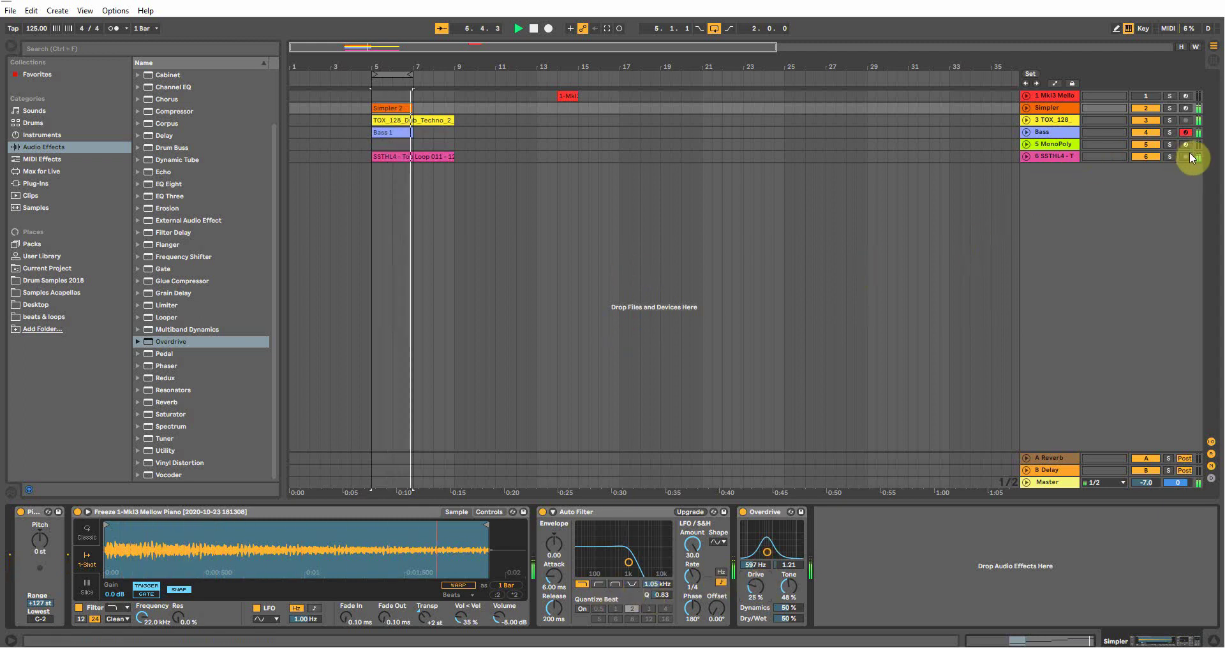
pyautogui.click(472, 147)
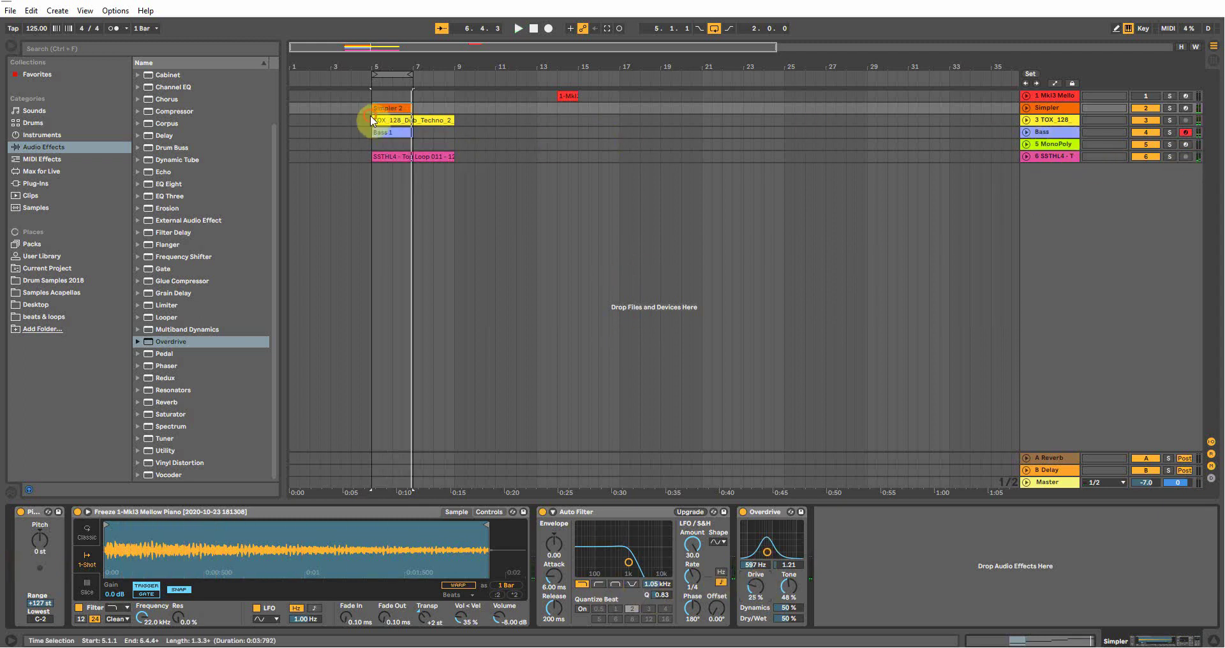
# Arm the MonoPoly track with the Wetty Bass preset for recording and play the loop from bar 5.
pyautogui.click(1108, 109)
pyautogui.click(1054, 109)
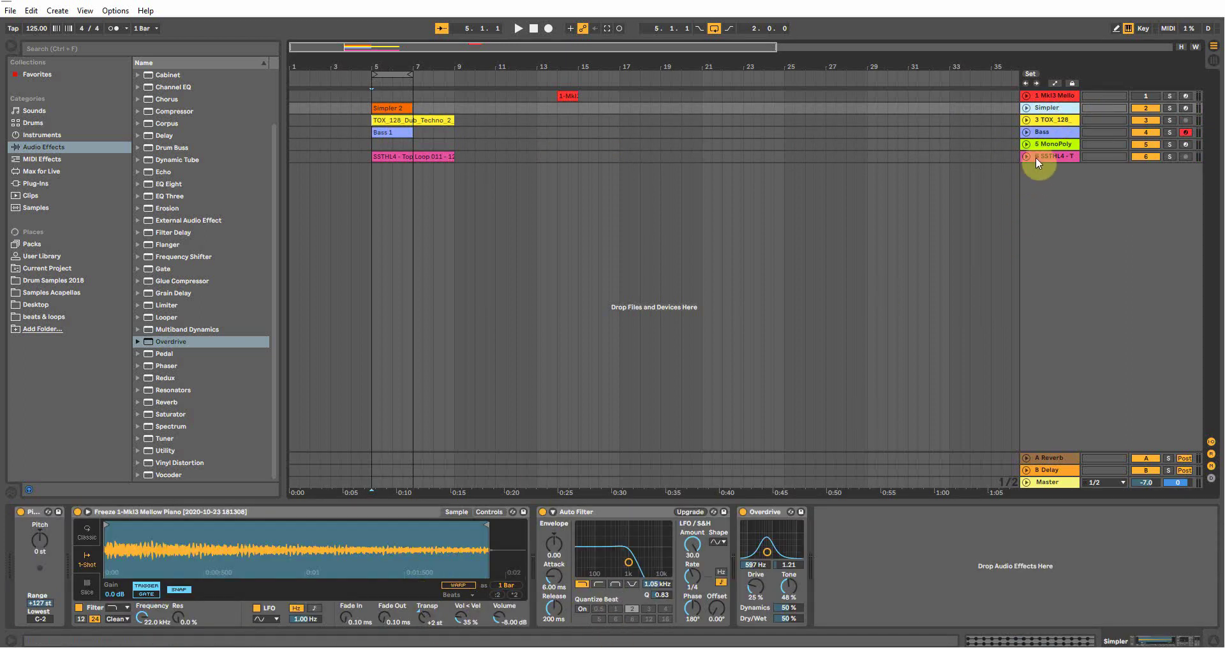
pyautogui.click(1186, 145)
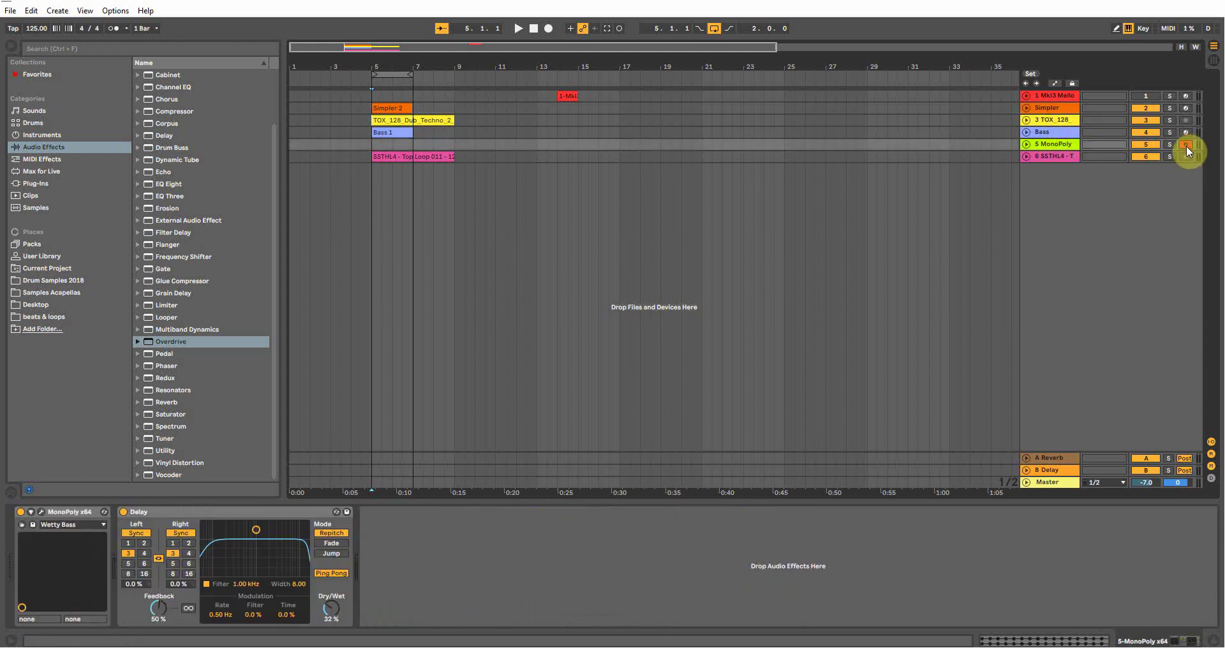
pyautogui.press('space')
# Compare the resampled Simpler chord with the original Mellow Piano clip at bar 14 by soloing each track in turn during playback.
pyautogui.click(1063, 112)
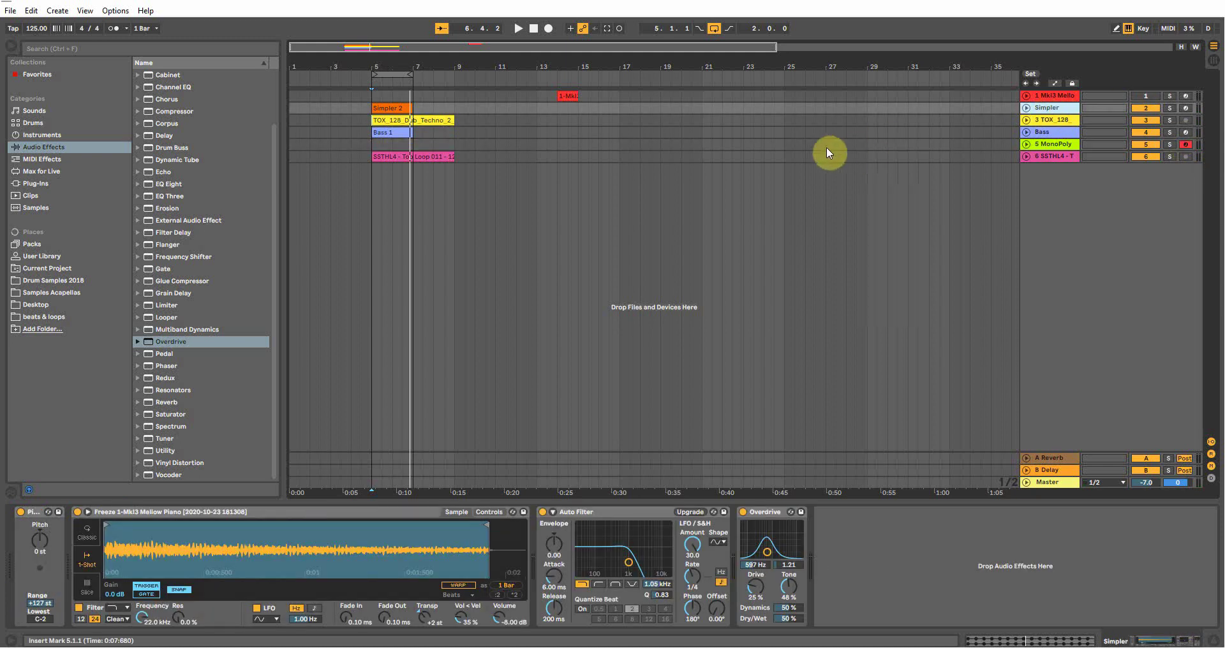
pyautogui.click(1170, 108)
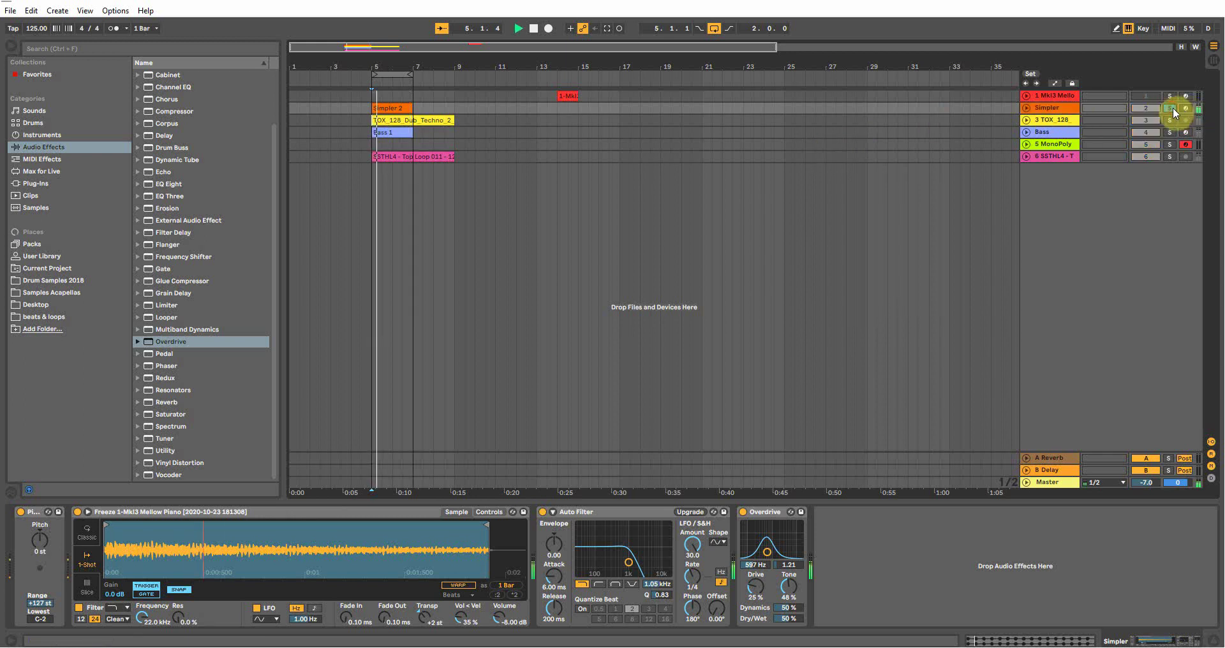
pyautogui.click(1057, 96)
pyautogui.click(1170, 96)
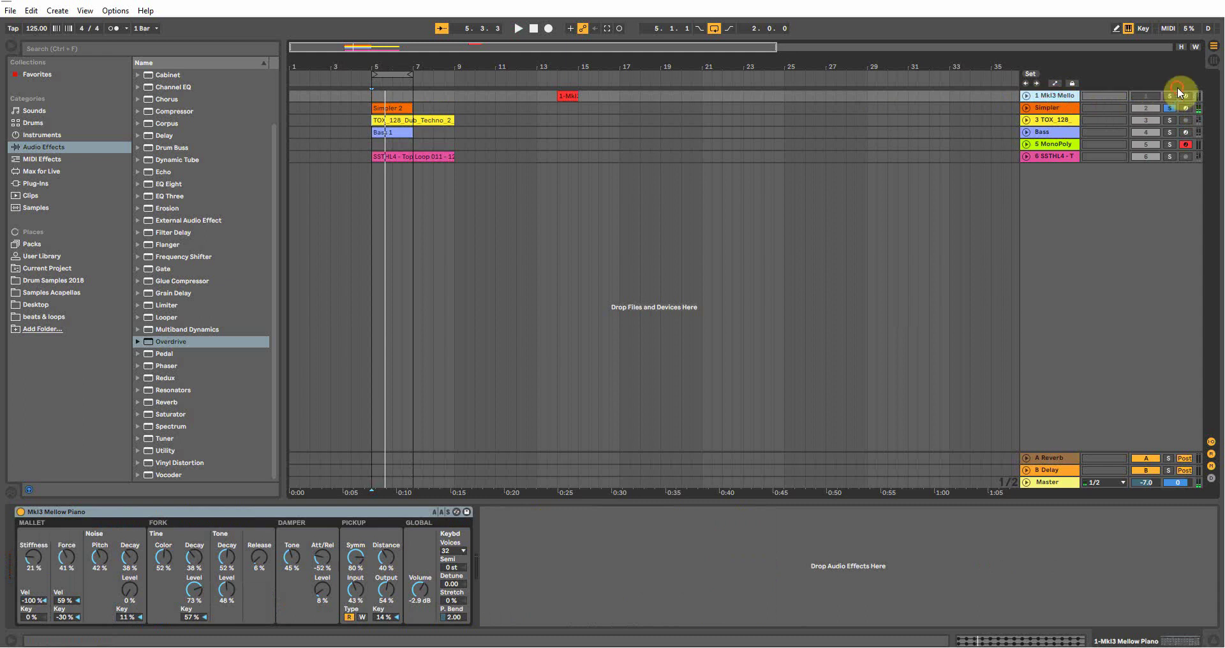
pyautogui.click(554, 96)
pyautogui.press('space')
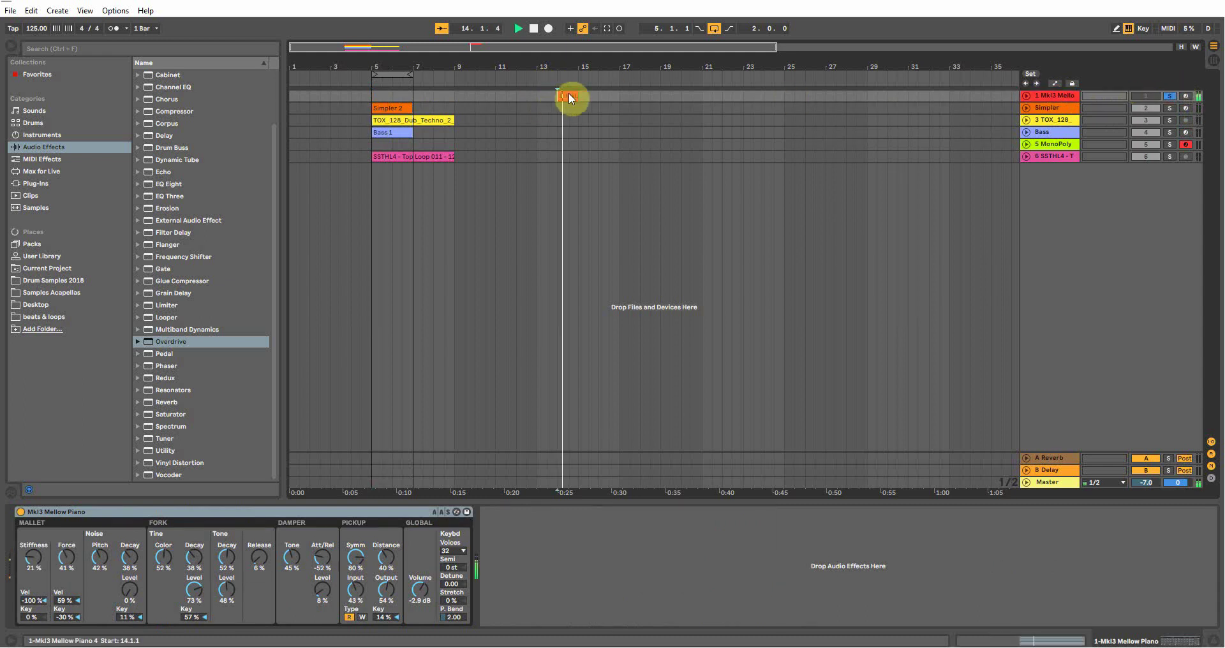
pyautogui.click(1162, 96)
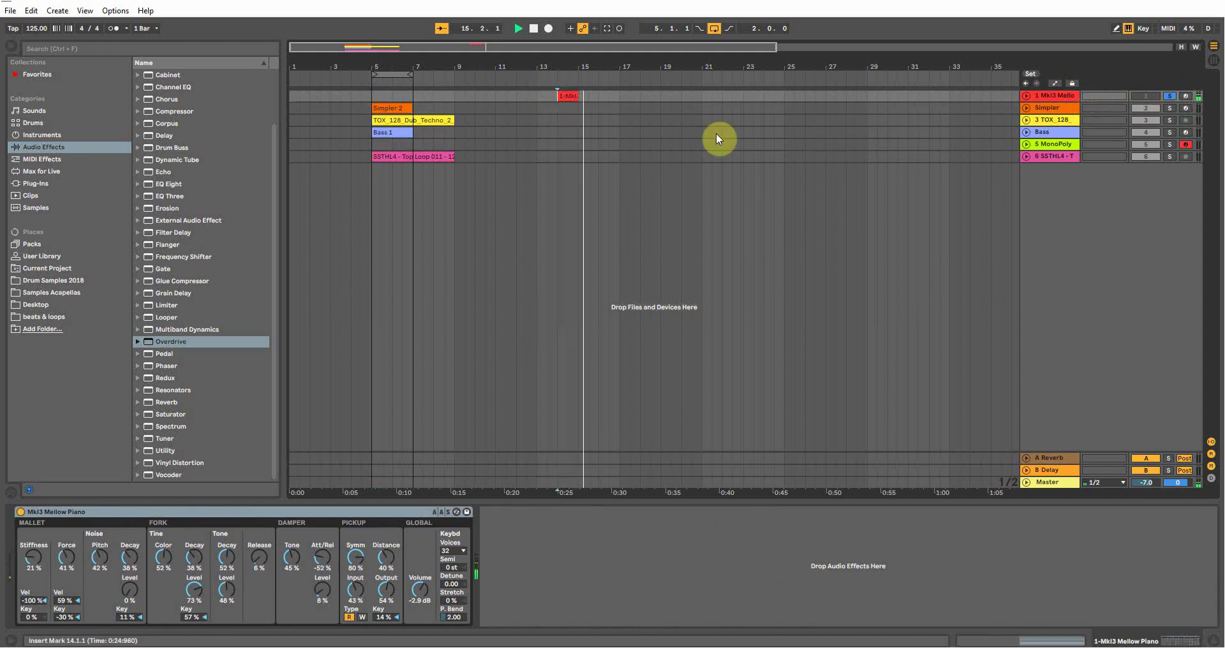
pyautogui.press('space')
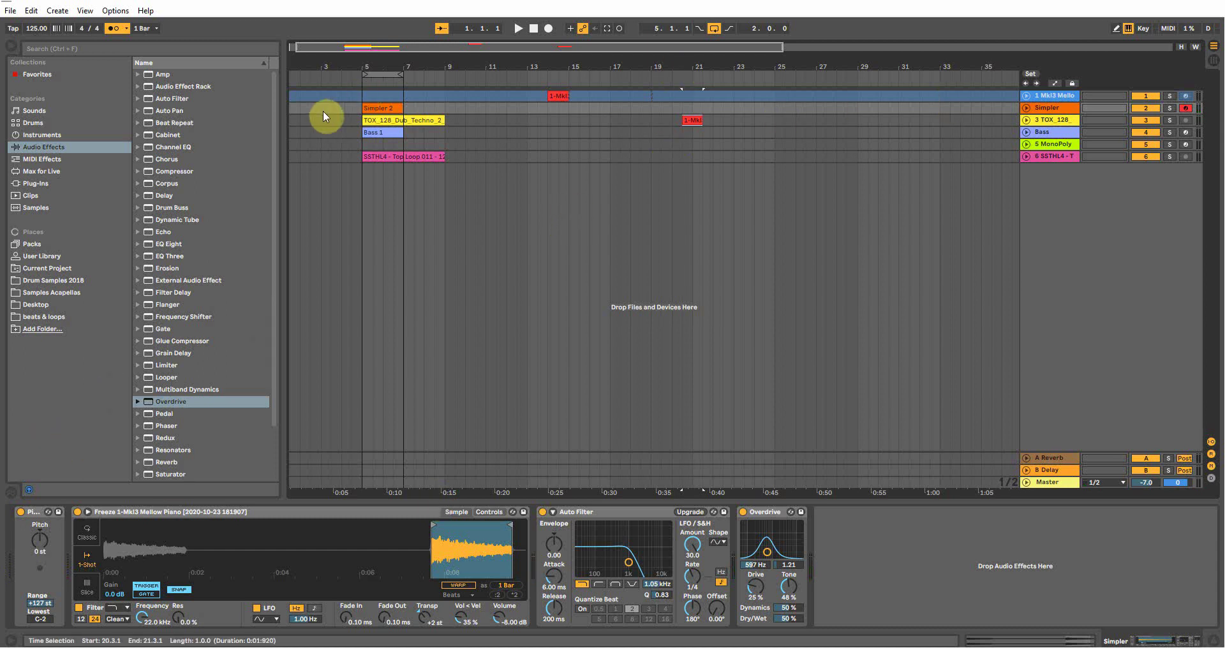
# Place the playback start at bar 5 and arm the MonoPoly track for playing along.
pyautogui.click(361, 119)
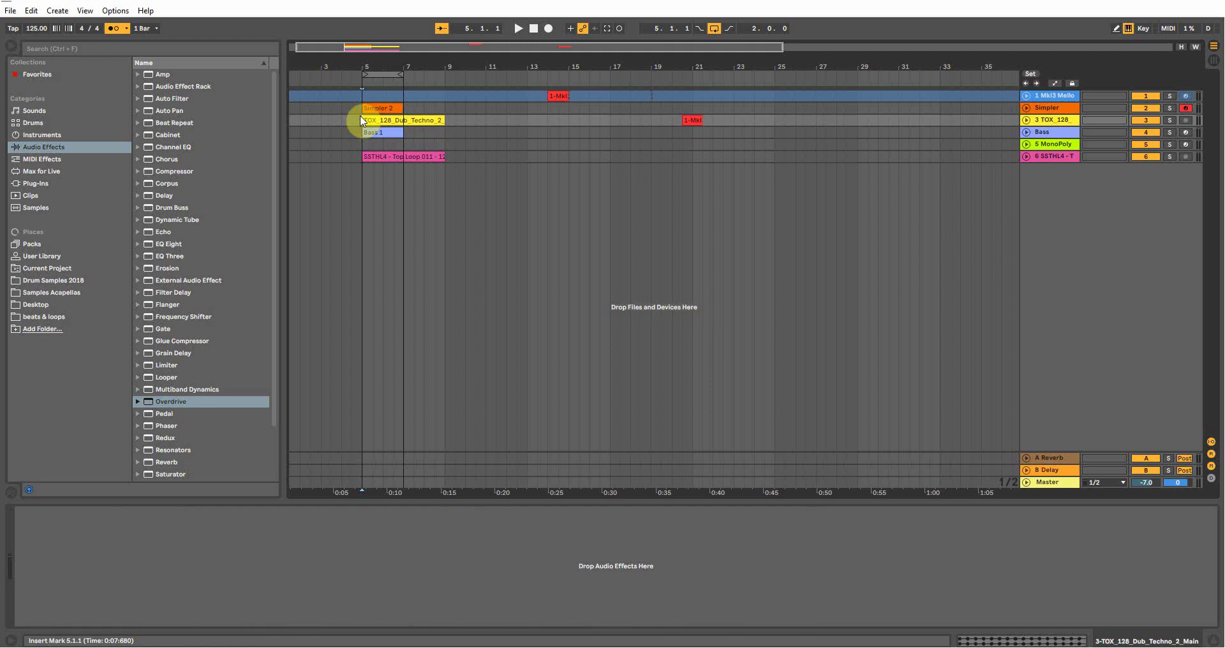
pyautogui.click(1187, 145)
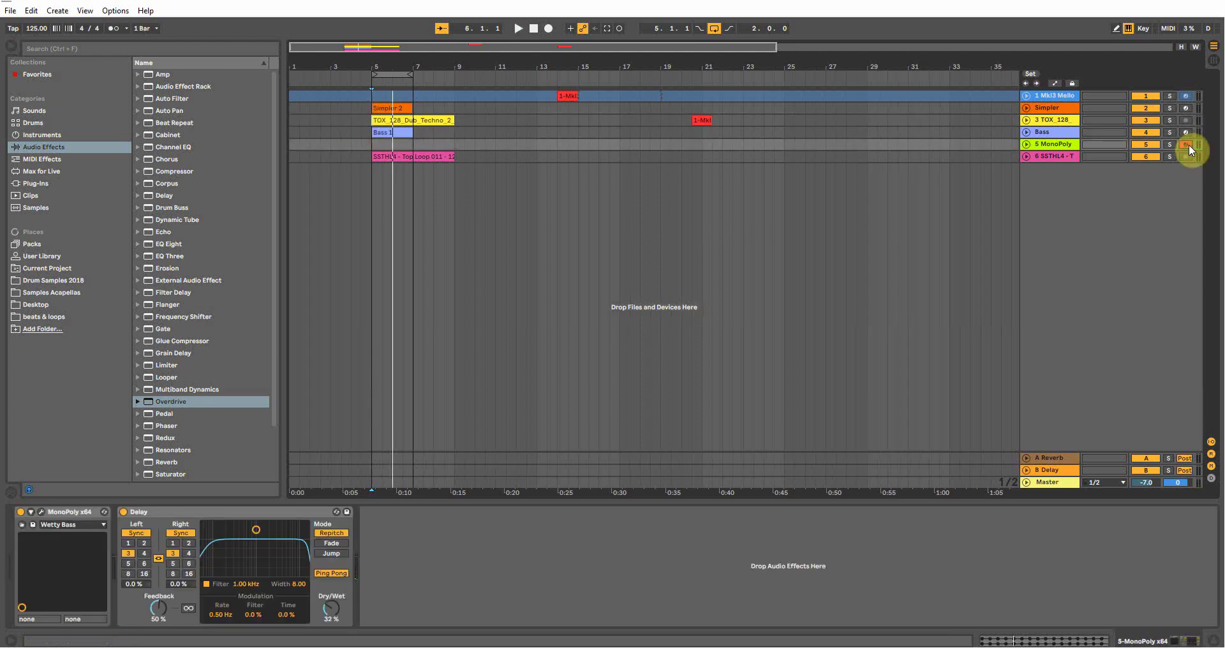